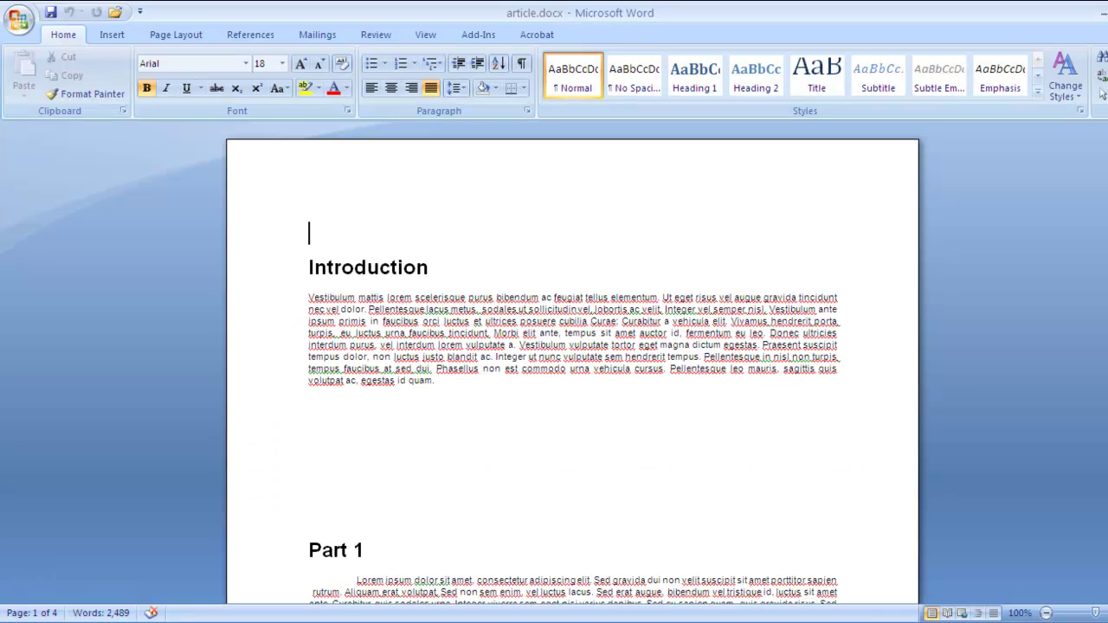
# - Switch from Word to article.pdf, the article's PDF version, in Acrobat Pro
pyautogui.hotkey('alt', 'Tab')
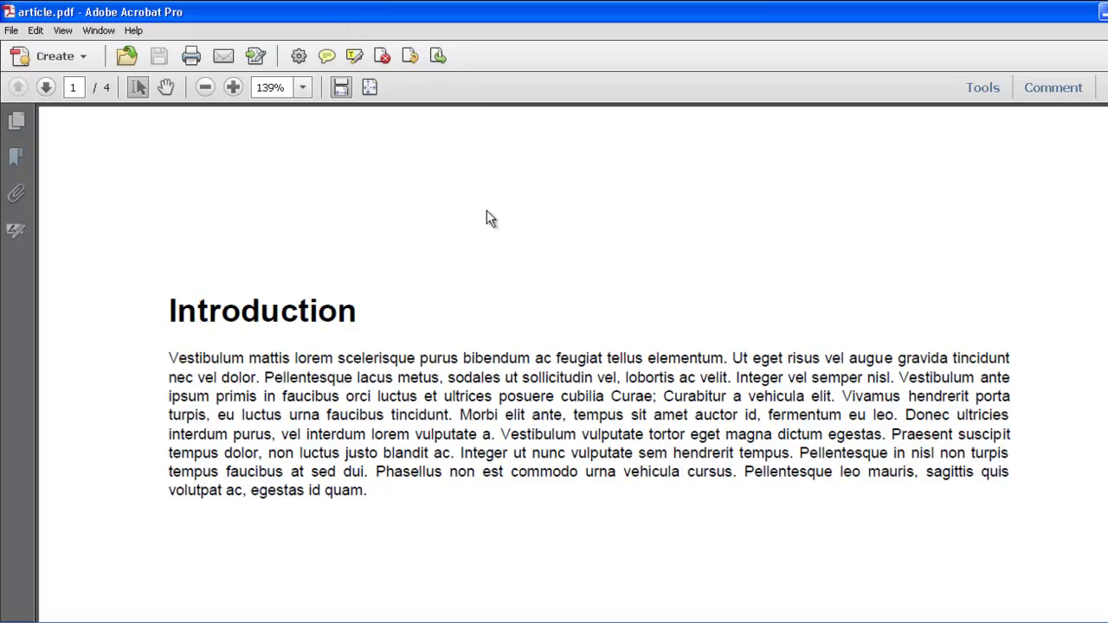
# - Show the empty Bookmarks panel beside article.pdf
pyautogui.click(18, 158)
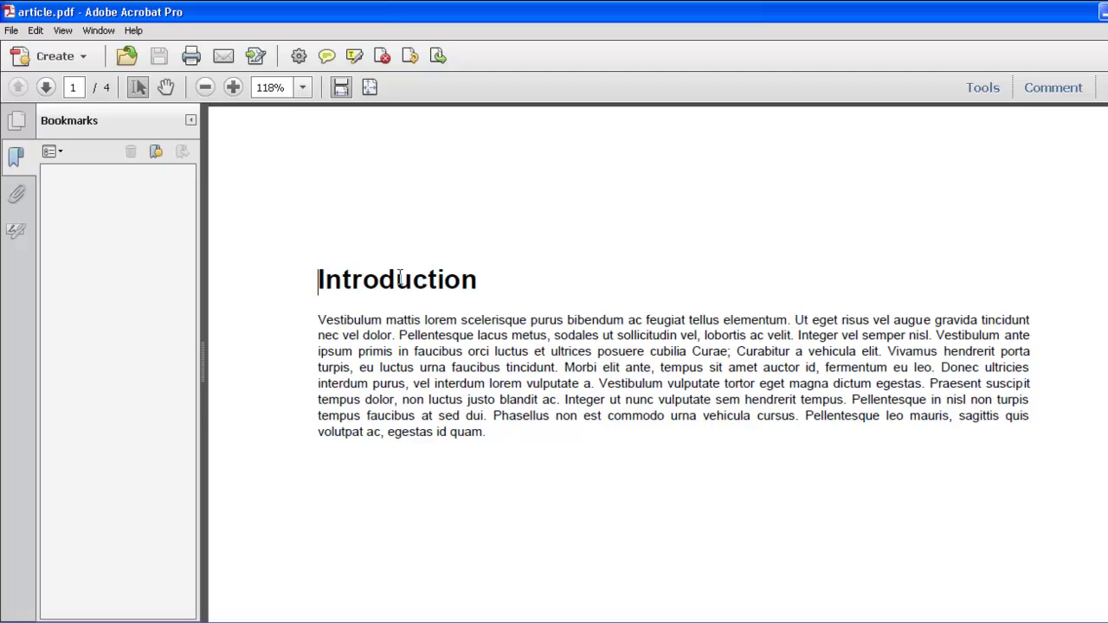
# - Create an 'Introduction' bookmark from the Introduction heading
pyautogui.moveTo(318, 279); pyautogui.dragTo(475, 279)
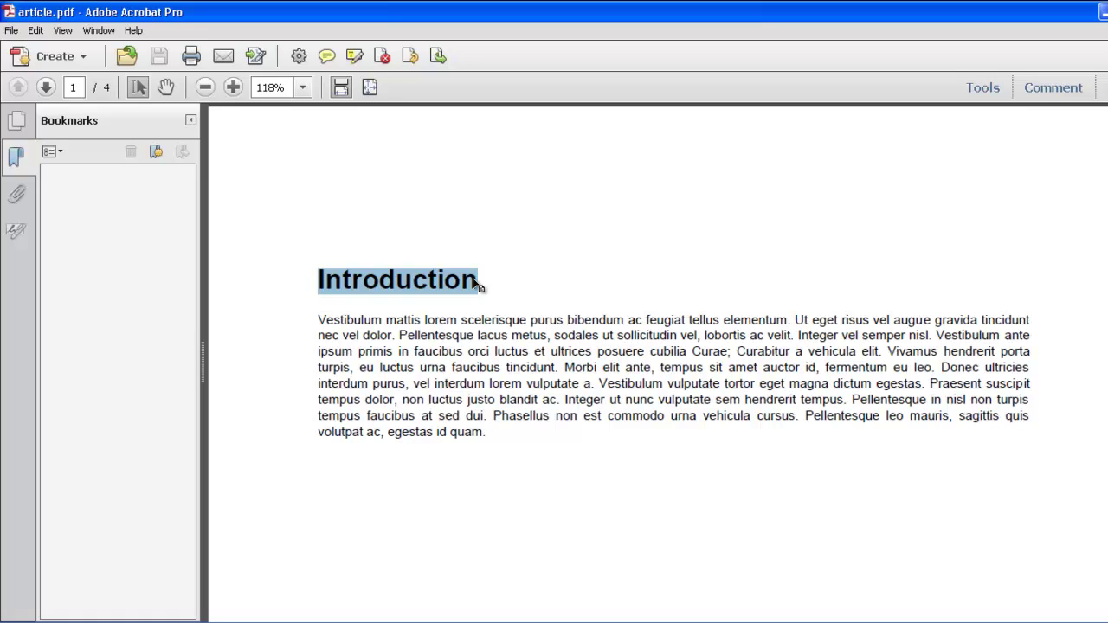
pyautogui.rightClick(406, 280)
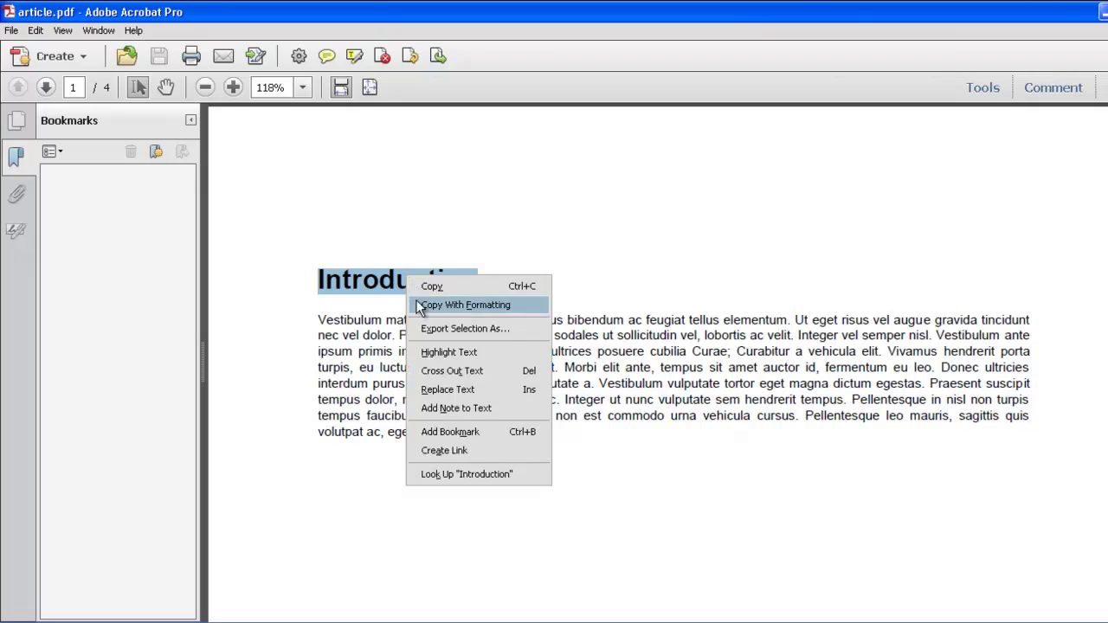
pyautogui.click(459, 431)
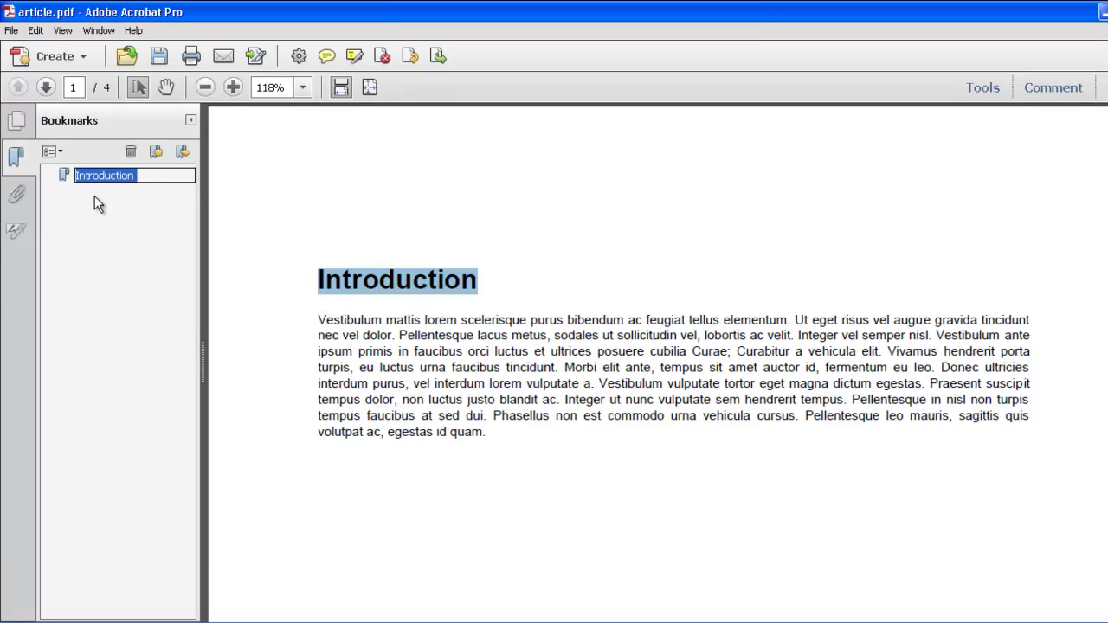
pyautogui.press('Return')
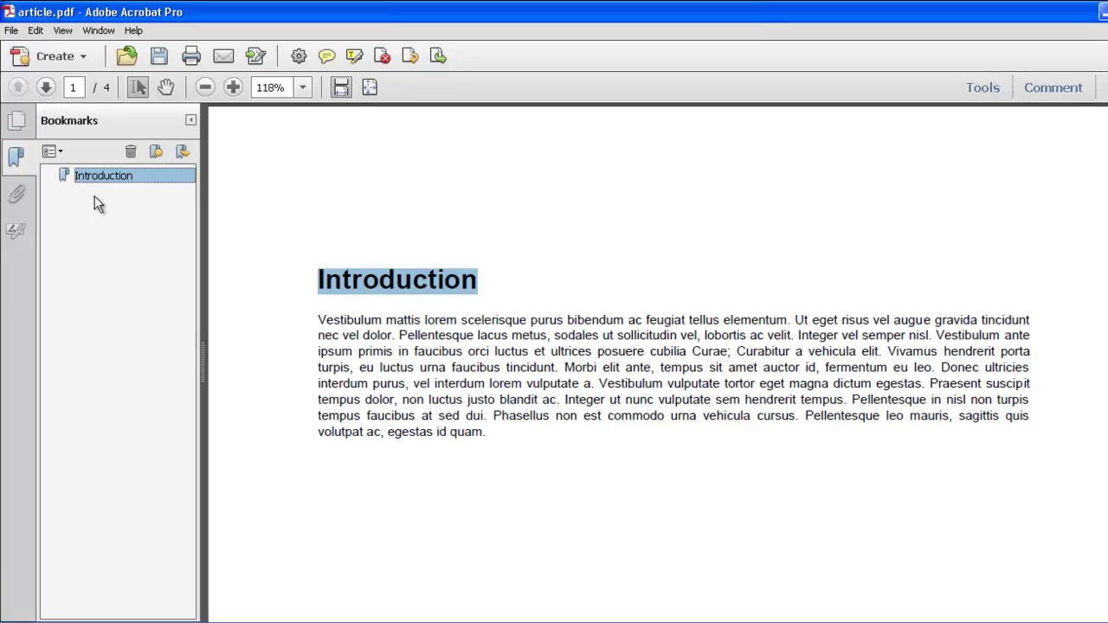
# - Create a 'Part 1' bookmark from the Part 1 heading further down
pyautogui.scroll(-5, 654, 372)
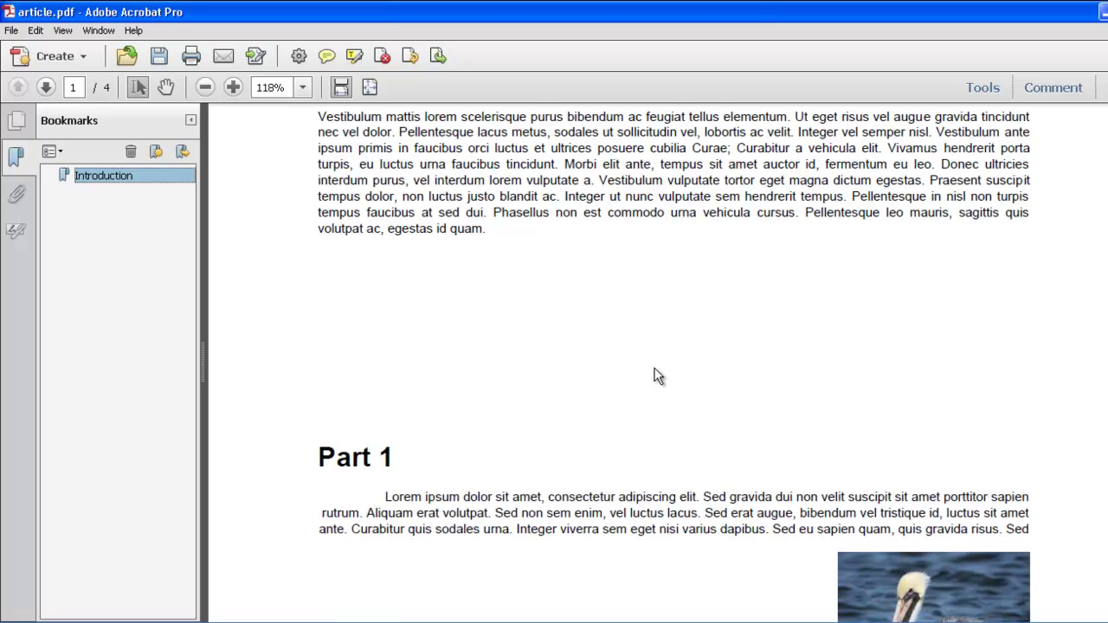
pyautogui.scroll(-3, 654, 373)
pyautogui.scroll(-4, 655, 372)
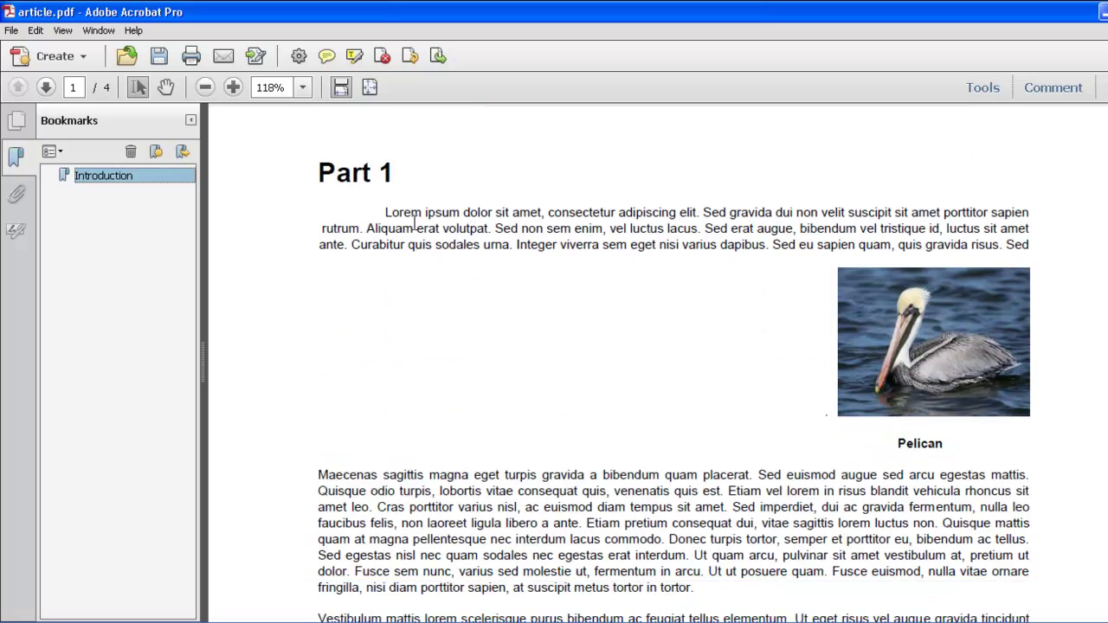
pyautogui.tripleClick(363, 170)
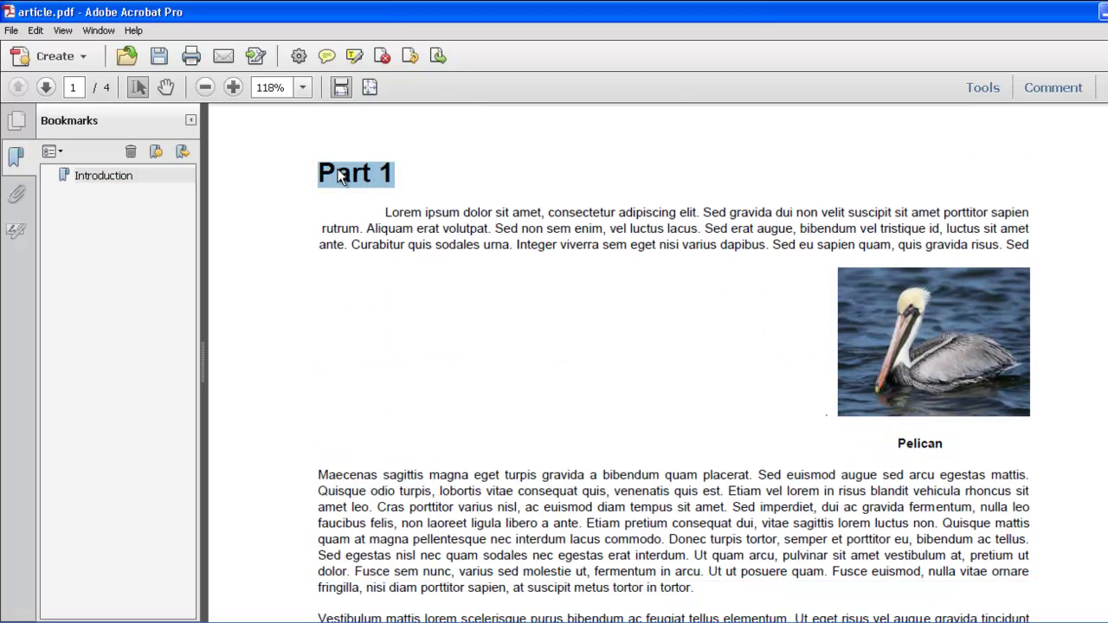
pyautogui.rightClick(338, 171)
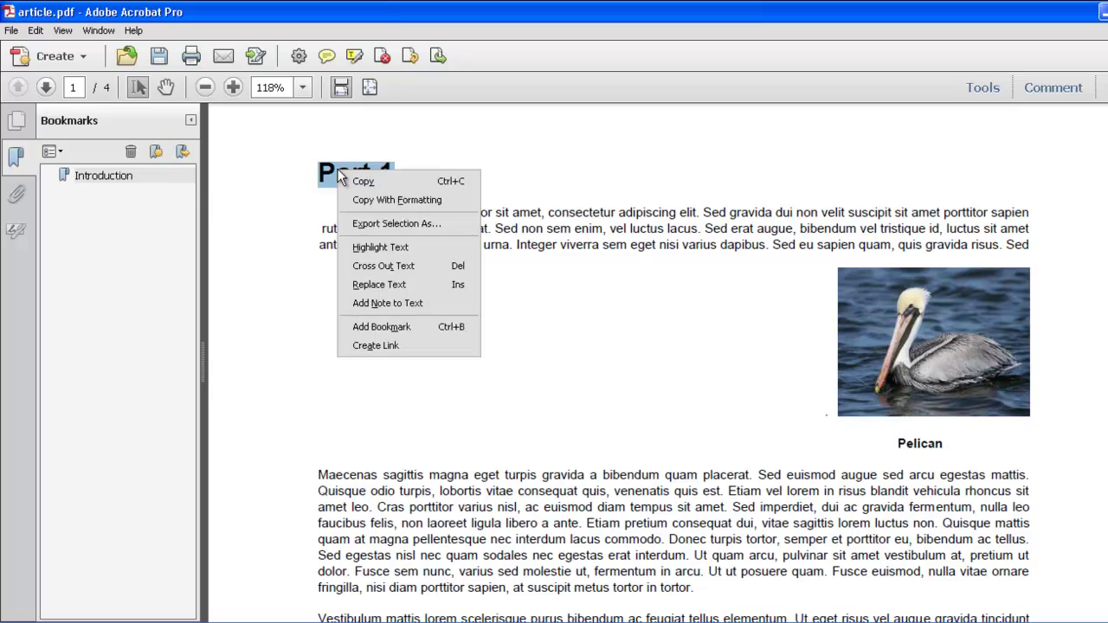
pyautogui.click(391, 324)
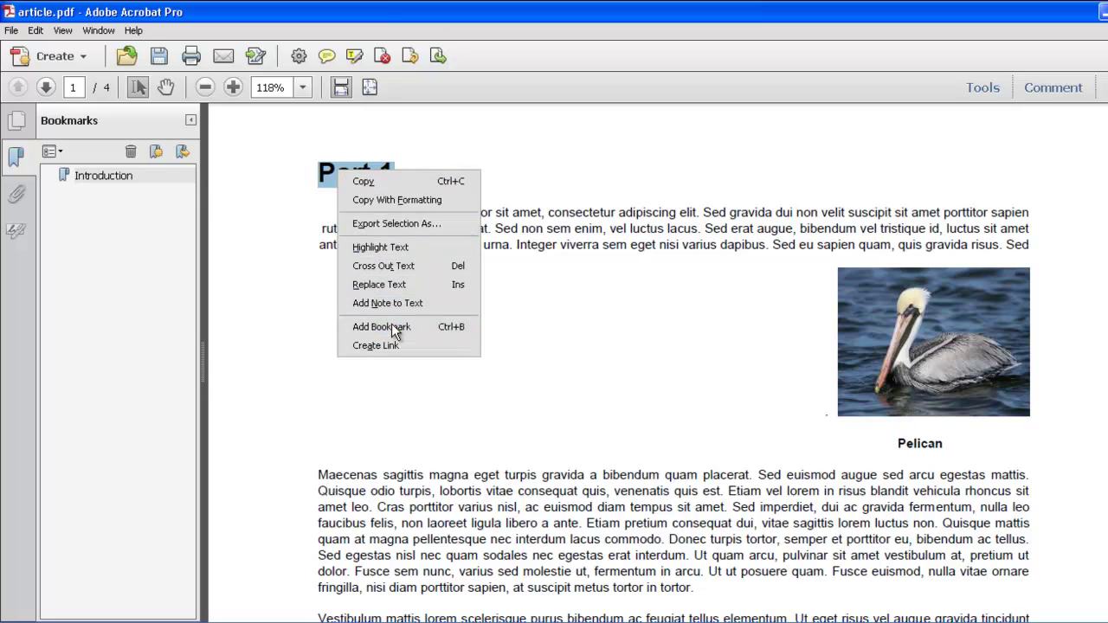
pyautogui.click(129, 258)
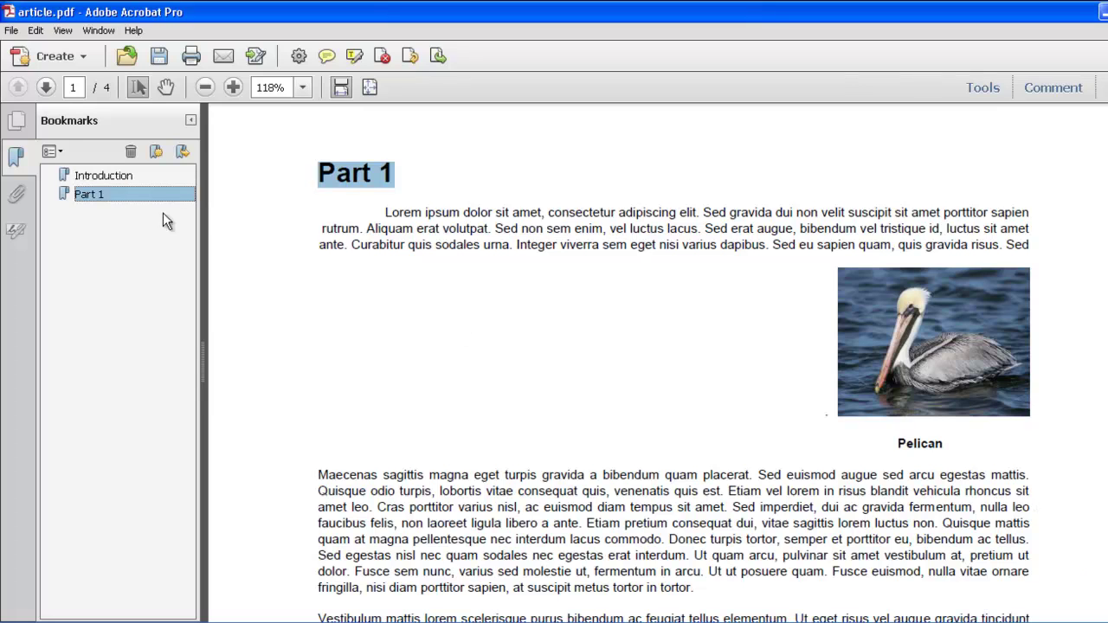
pyautogui.click(91, 177)
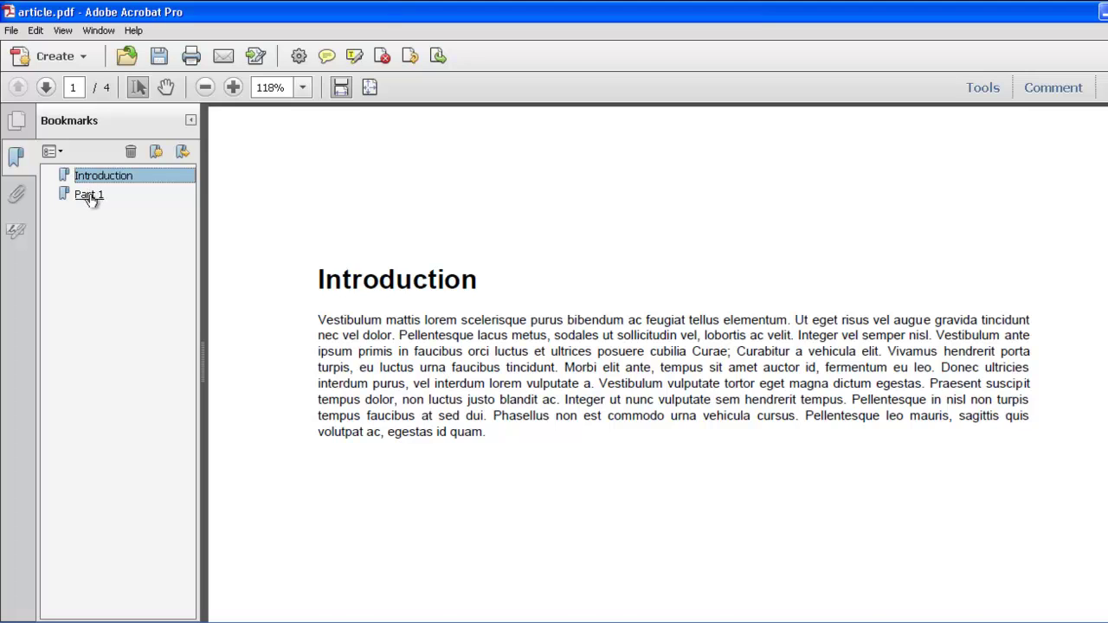
pyautogui.click(89, 196)
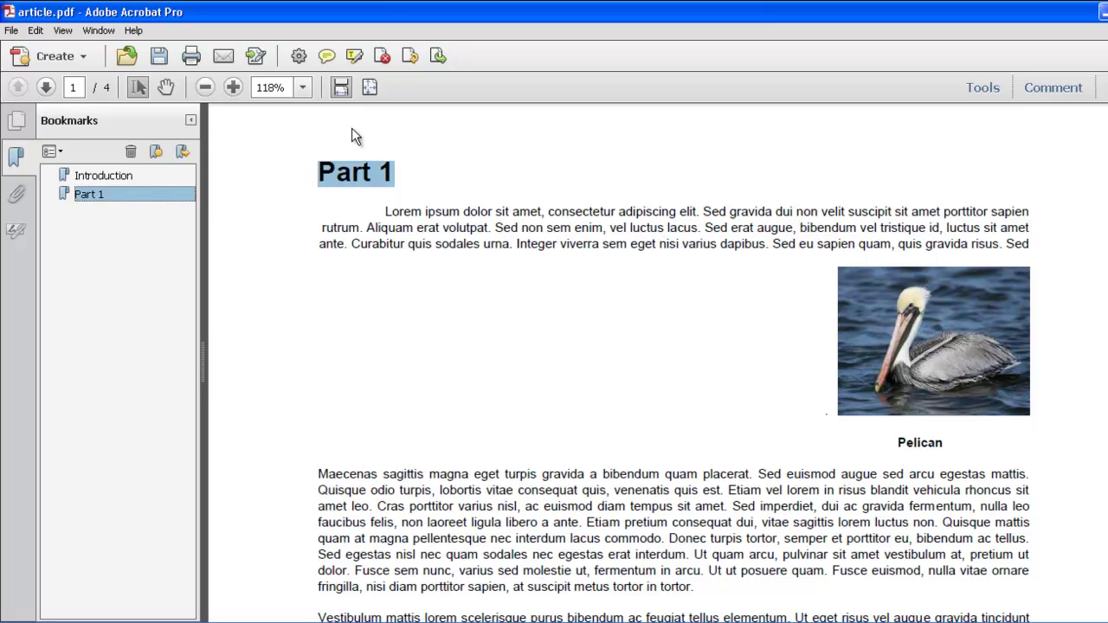
# - Zoom to 300% and pan so the pelican photo and its caption fill the view
pyautogui.click(233, 88)
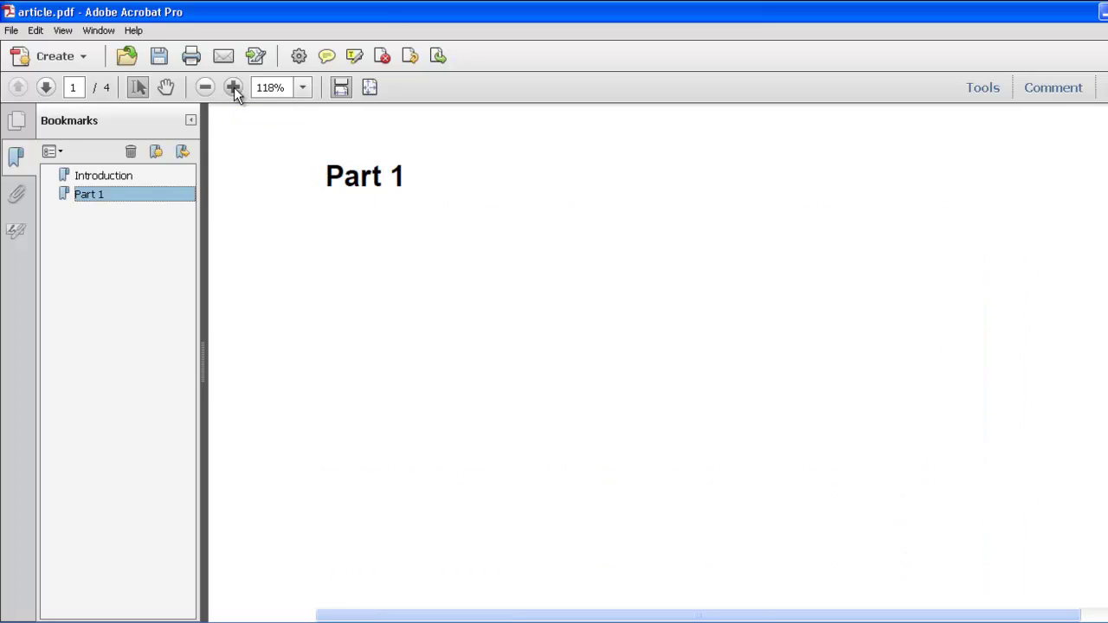
pyautogui.click(234, 87)
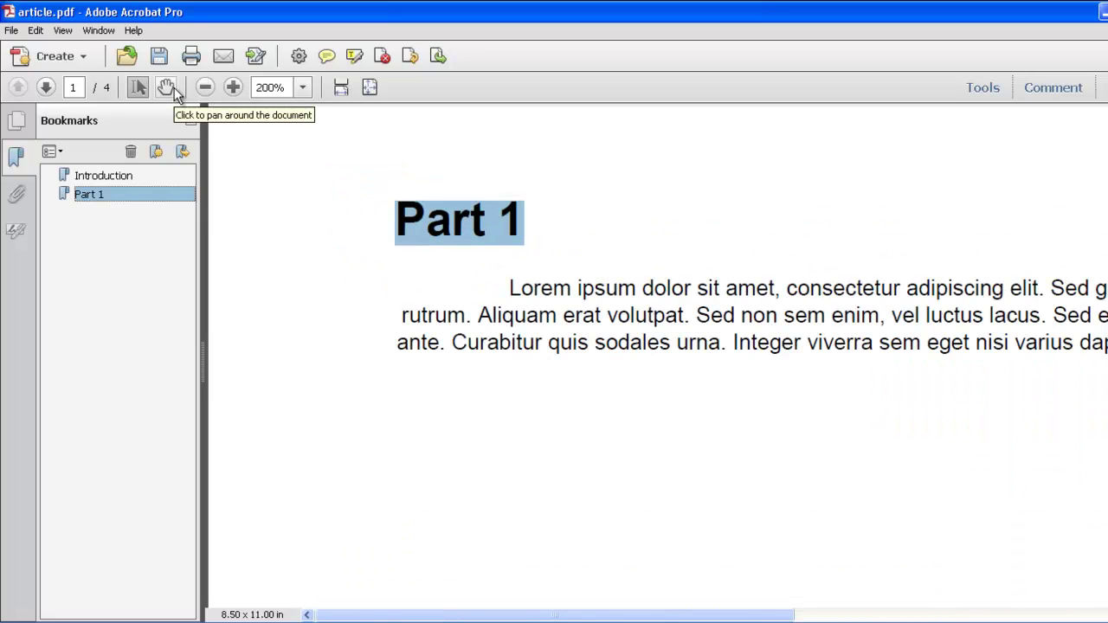
pyautogui.press('h')
pyautogui.moveTo(877, 435)
pyautogui.mouseDown()
pyautogui.moveTo(677, 391)
pyautogui.moveTo(202, 223)
pyautogui.mouseUp()
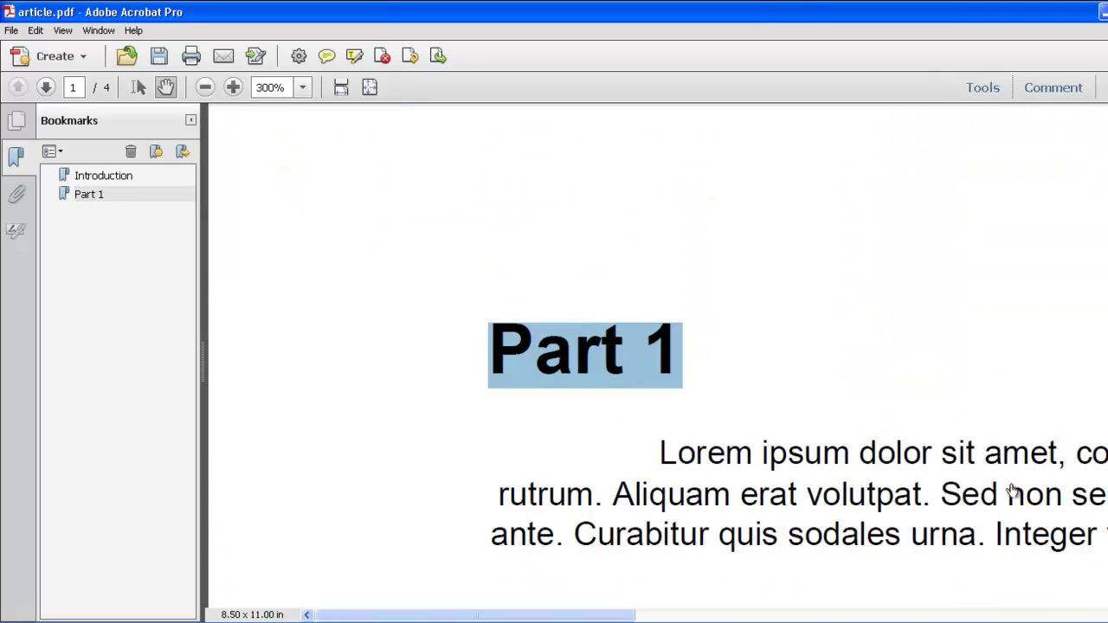
pyautogui.moveTo(1012, 491); pyautogui.dragTo(767, 421)
pyautogui.hotkey('ctrl', '=')
pyautogui.moveTo(910, 401); pyautogui.dragTo(432, 235)
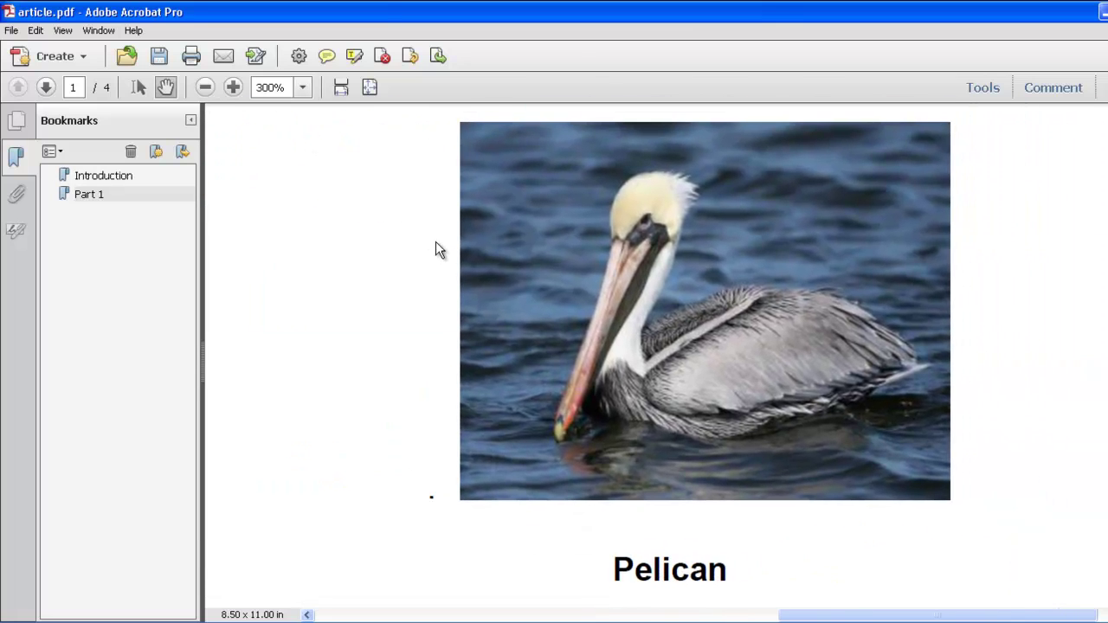
# - Add a 'Pelican' bookmark whose destination is the pelican close-up view
pyautogui.click(151, 159)
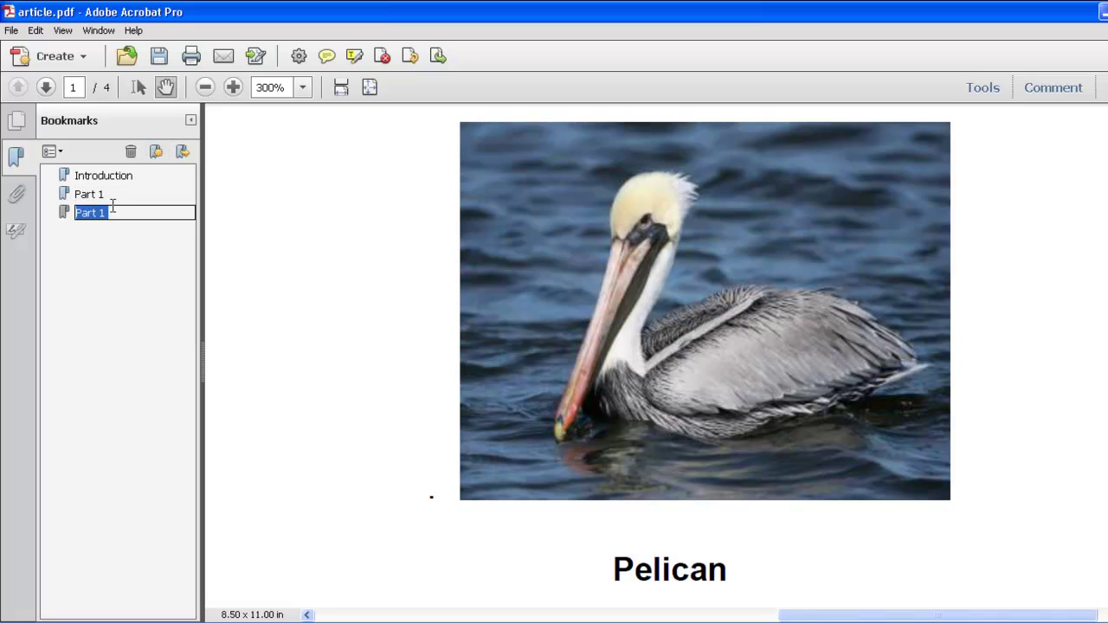
pyautogui.write('Pe')
pyautogui.write('lica')
pyautogui.write('n')
pyautogui.rightClick(69, 213)
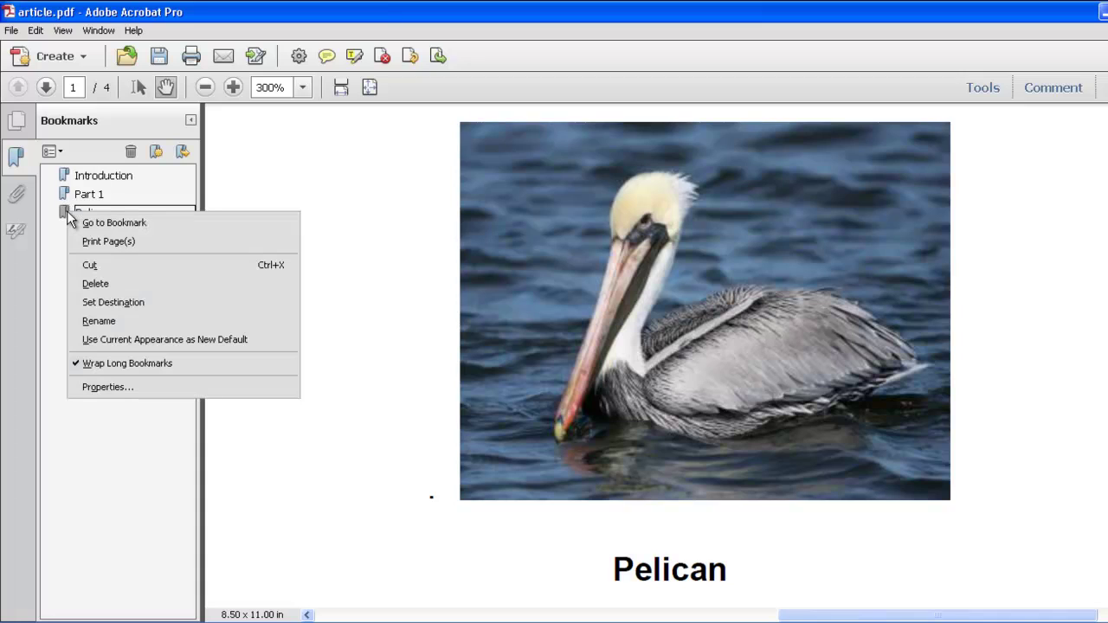
pyautogui.click(123, 305)
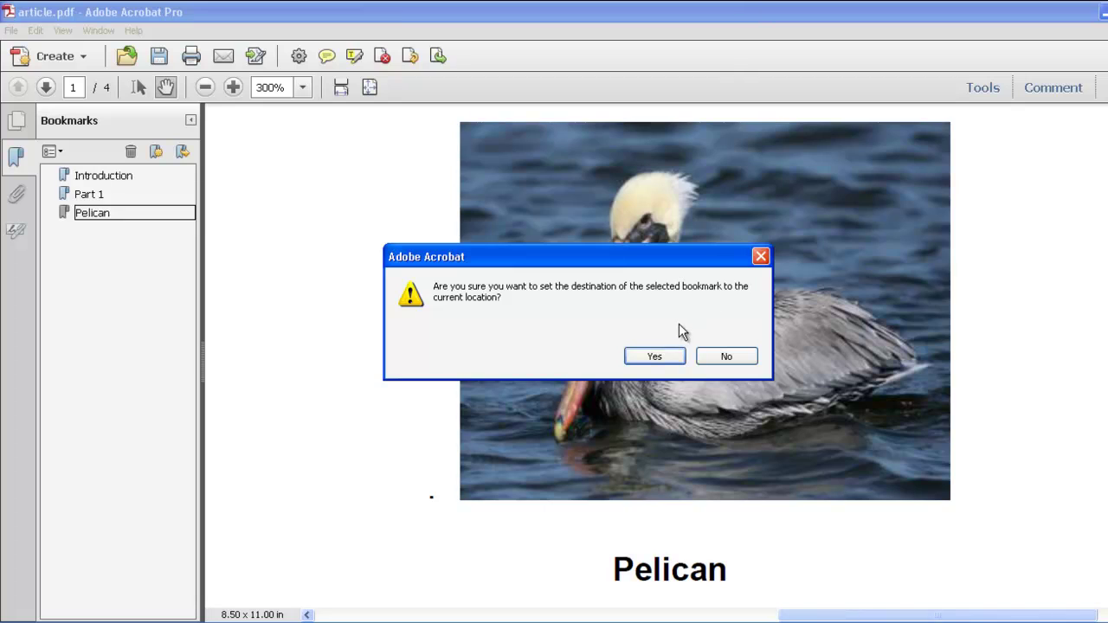
pyautogui.click(654, 355)
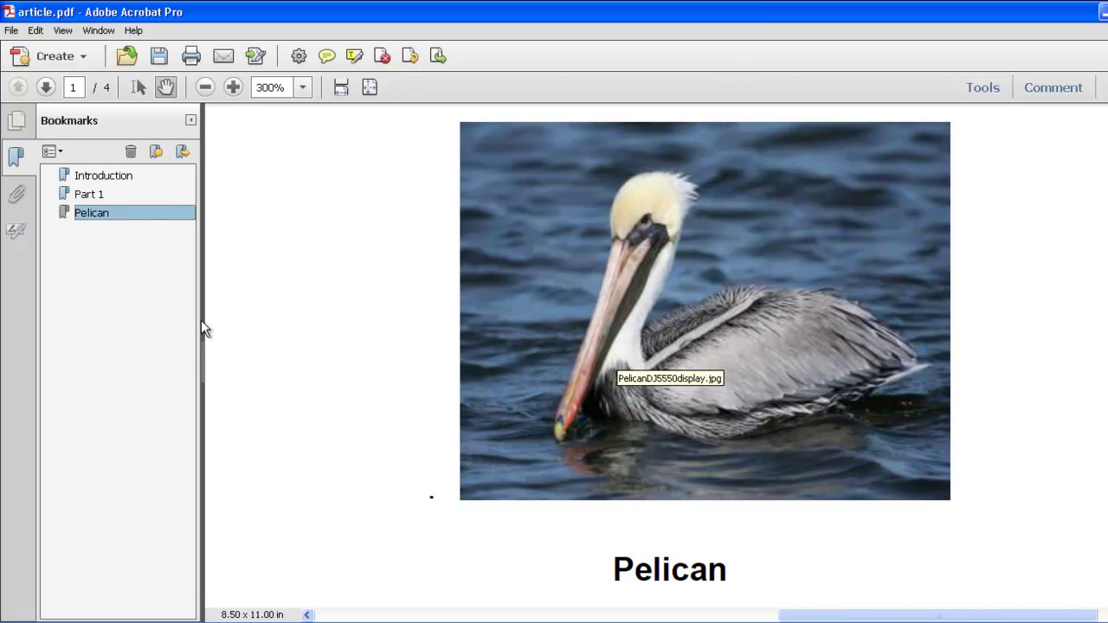
# - Test the Introduction, Part 1 and Pelican bookmarks, ending on the Part 1 page
pyautogui.click(88, 176)
pyautogui.click(89, 195)
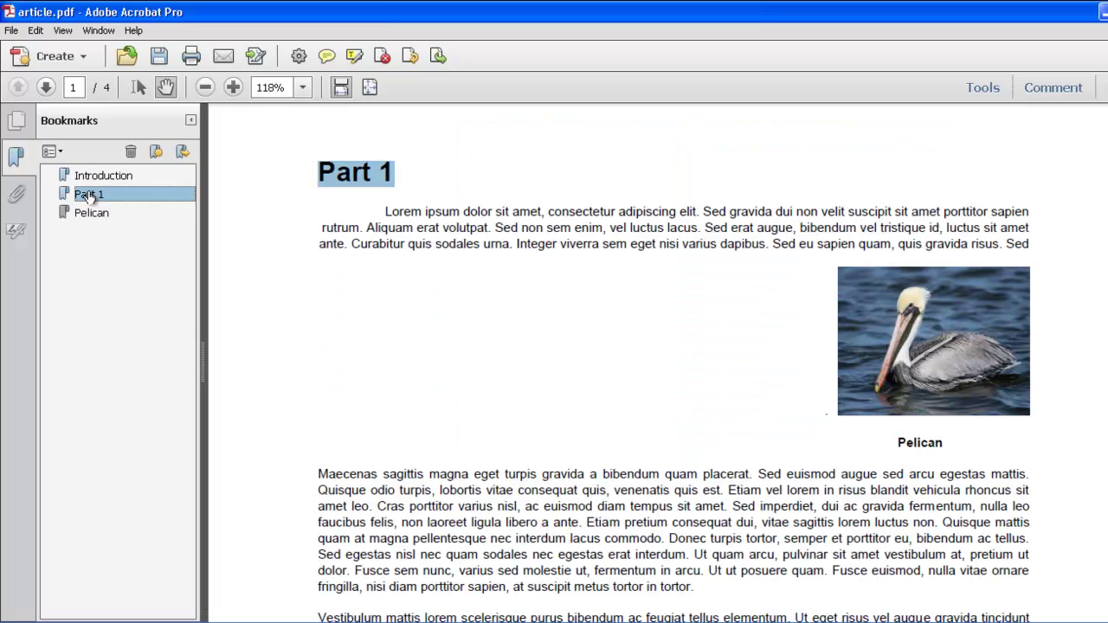
pyautogui.click(91, 214)
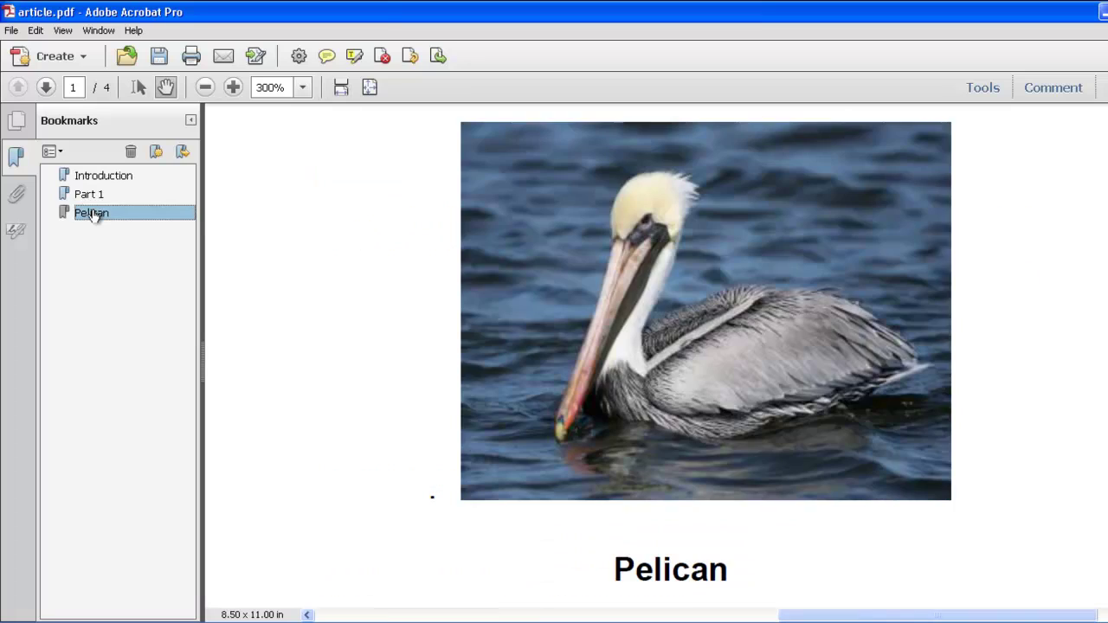
pyautogui.click(92, 195)
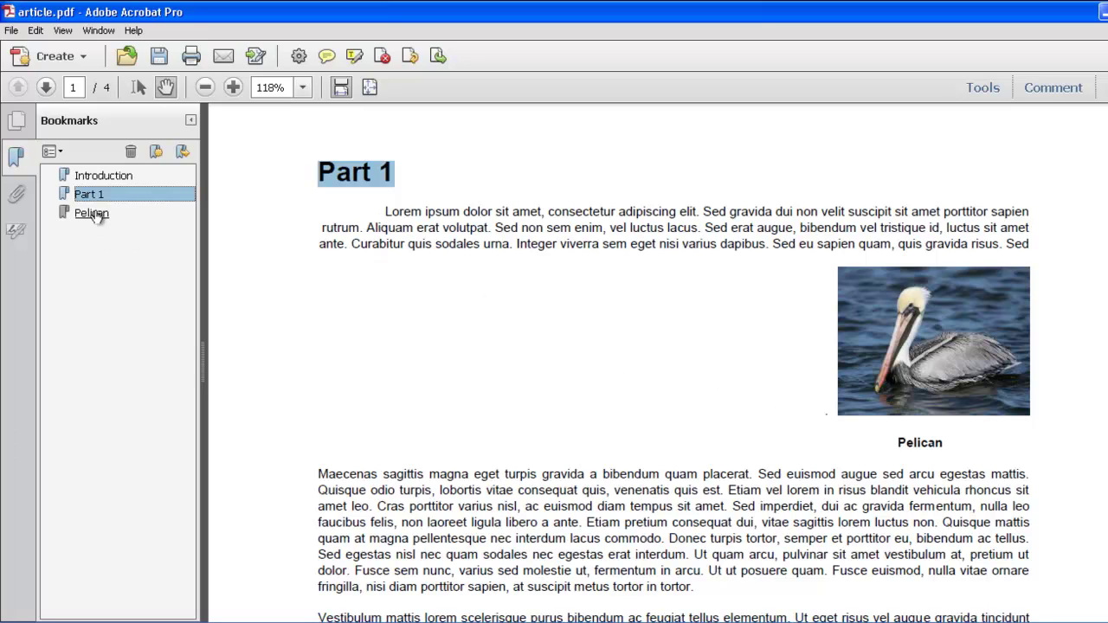
# - Drag Pelican under Part 1 and leave Part 1 collapsed
pyautogui.moveTo(95, 213); pyautogui.dragTo(168, 197)
pyautogui.click(50, 193)
pyautogui.click(50, 193)
pyautogui.click(50, 193)
# - Create a 'Part 2' bookmark from the Part 2 heading
pyautogui.scroll(-5, 453, 291)
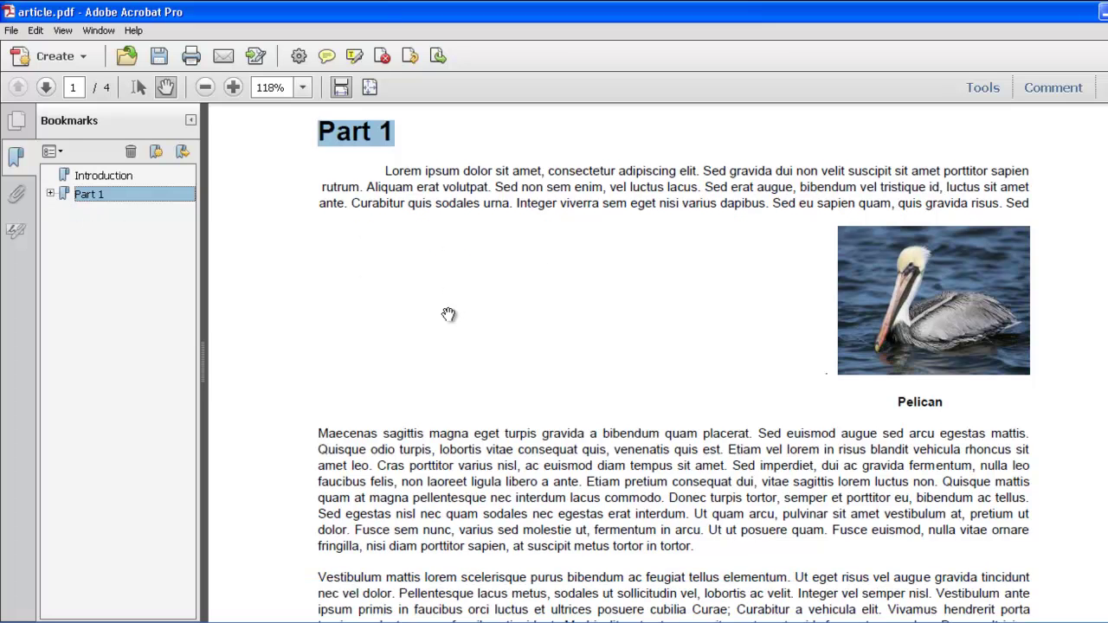
pyautogui.scroll(-4, 448, 311)
pyautogui.scroll(-6, 448, 314)
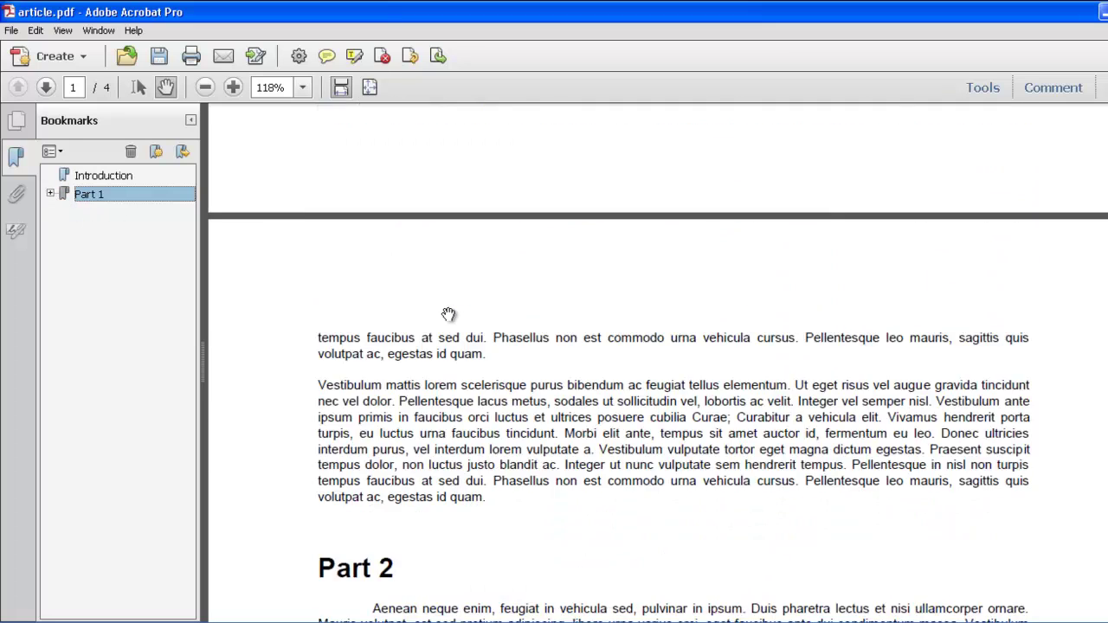
pyautogui.scroll(-6, 448, 313)
pyautogui.scroll(-3, 447, 312)
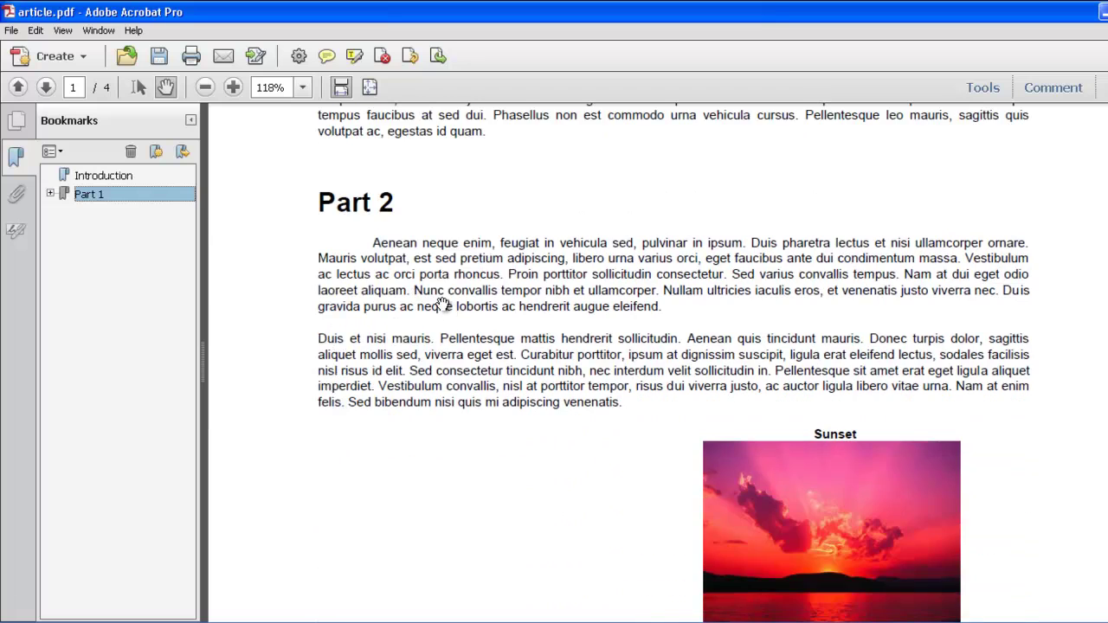
pyautogui.scroll(-1, 442, 300)
pyautogui.scroll(-1, 441, 299)
pyautogui.scroll(2, 428, 251)
pyautogui.scroll(-1, 279, 186)
pyautogui.click(138, 86)
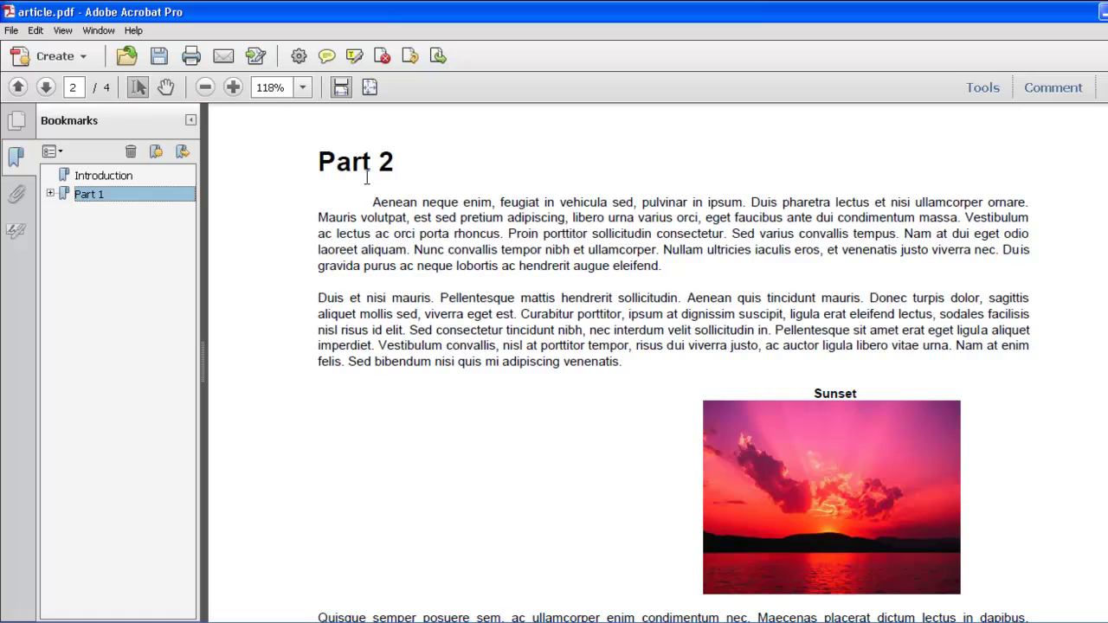
pyautogui.moveTo(317, 163); pyautogui.dragTo(394, 165)
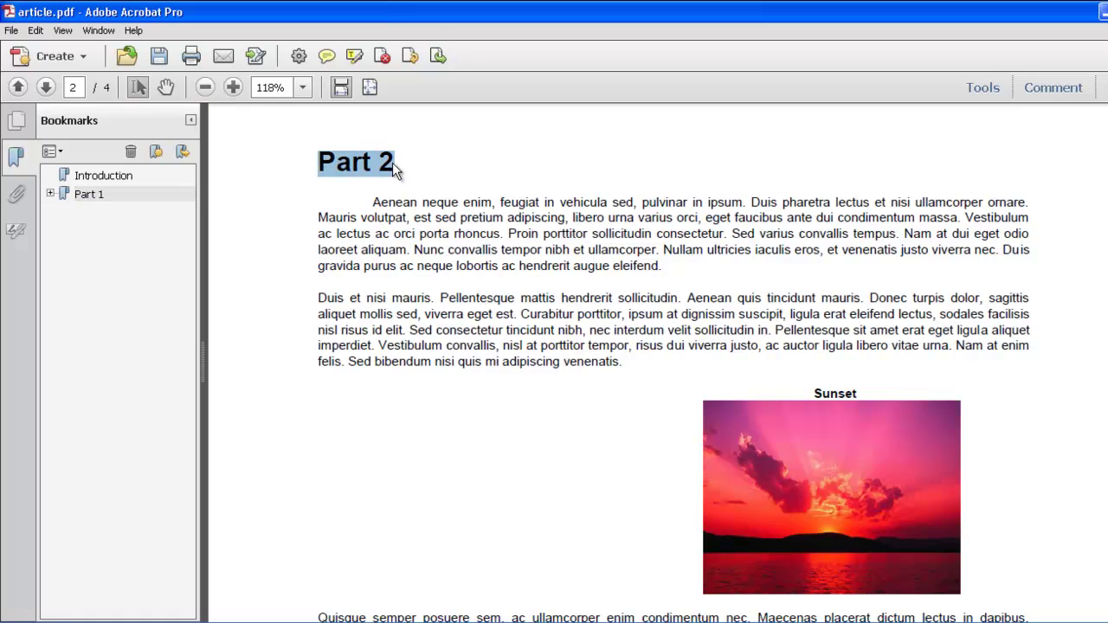
pyautogui.rightClick(394, 165)
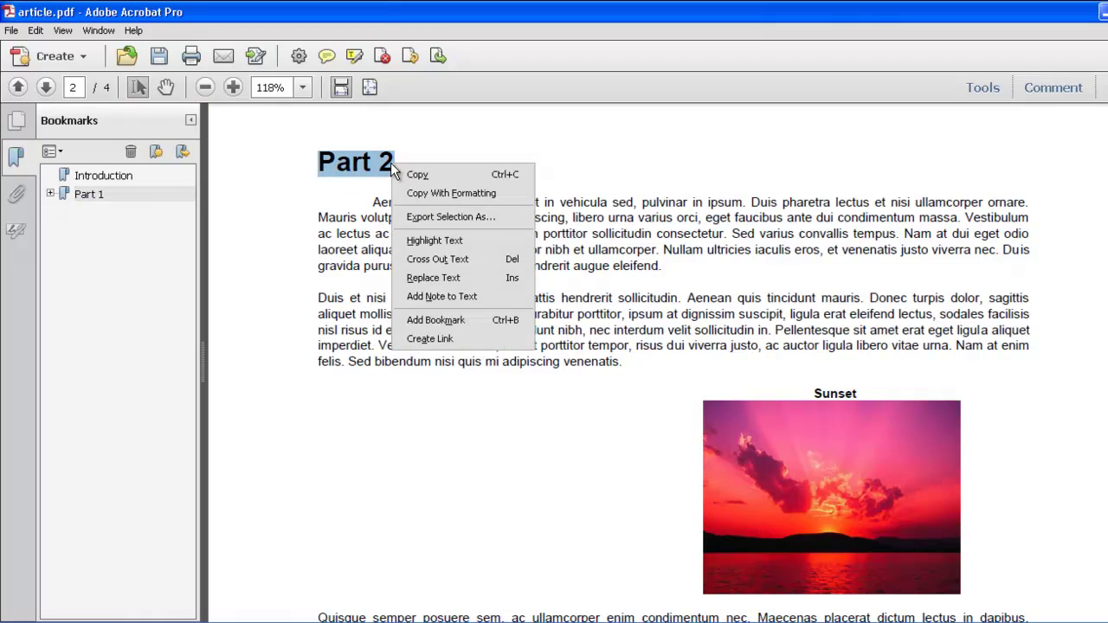
pyautogui.click(431, 318)
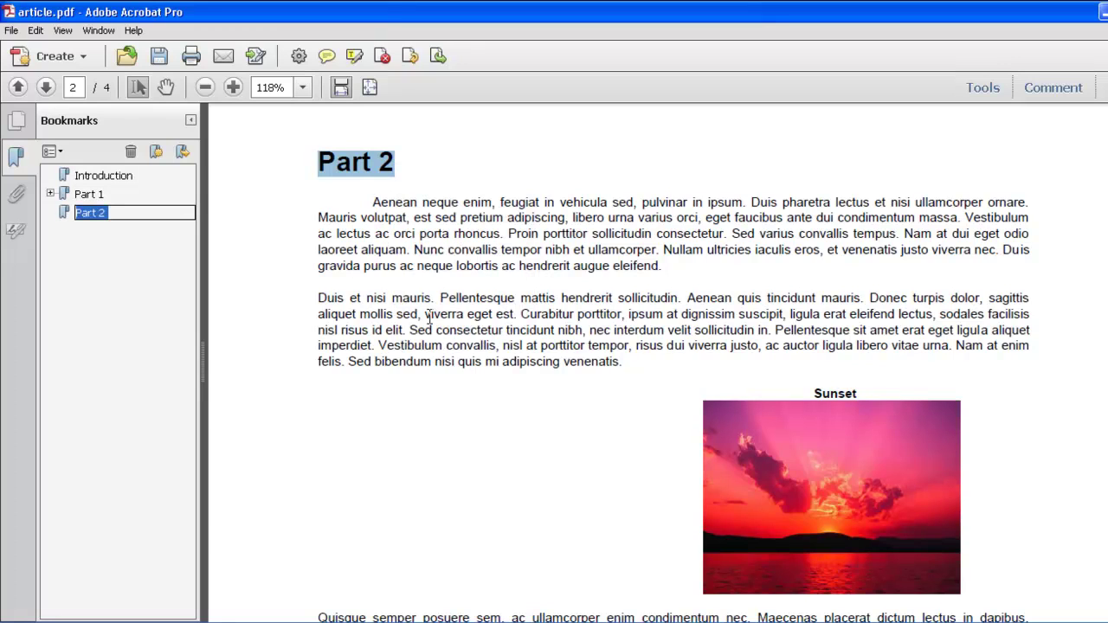
pyautogui.press('Return')
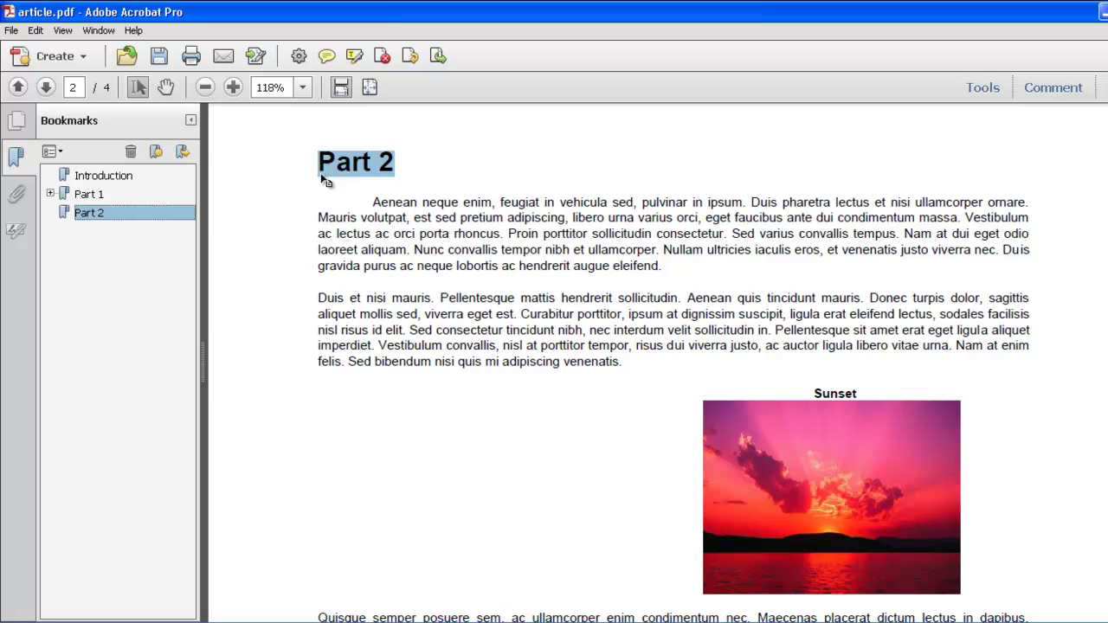
# - Scroll down to page 3 with the Part3 heading
pyautogui.scroll(-2, 375, 251)
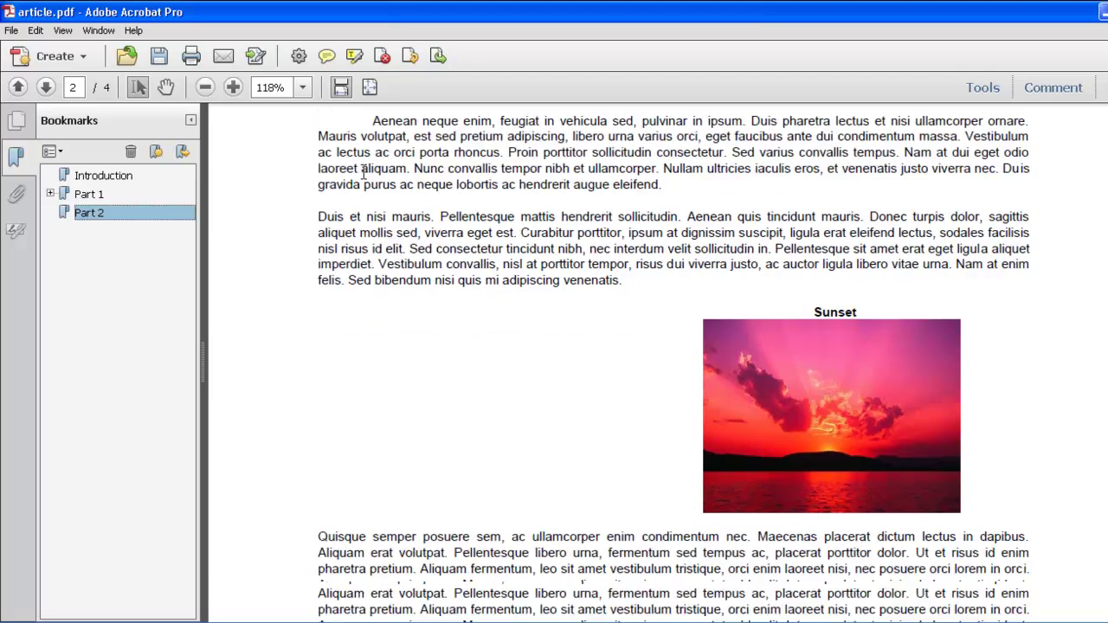
pyautogui.scroll(-3, 375, 320)
pyautogui.scroll(-2, 286, 260)
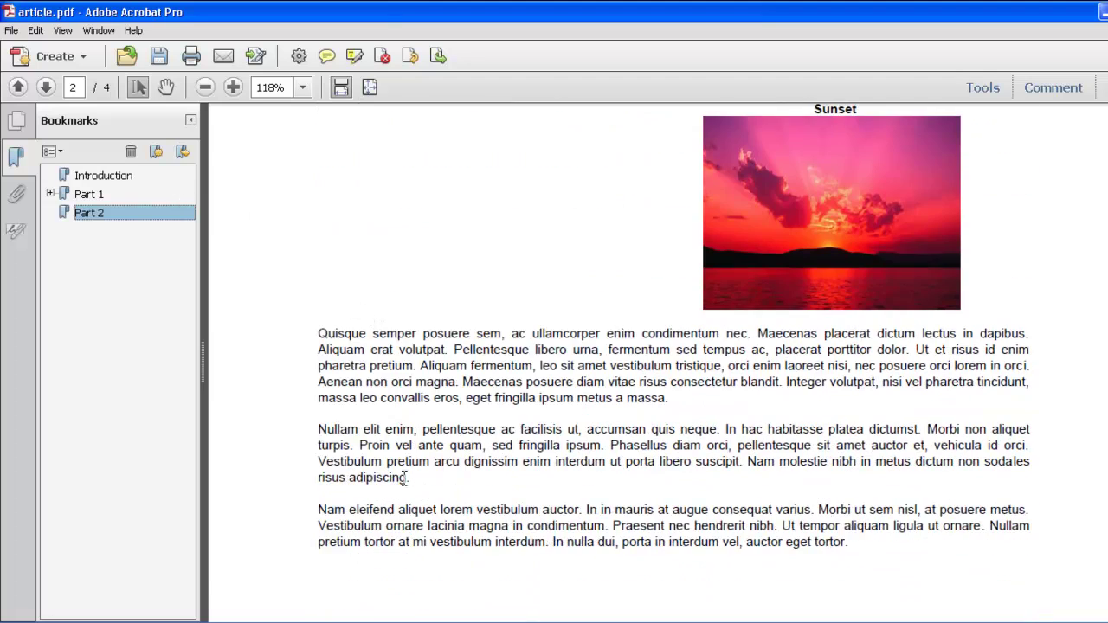
pyautogui.scroll(-3, 435, 355)
pyautogui.scroll(-3, 434, 358)
pyautogui.scroll(-6, 434, 356)
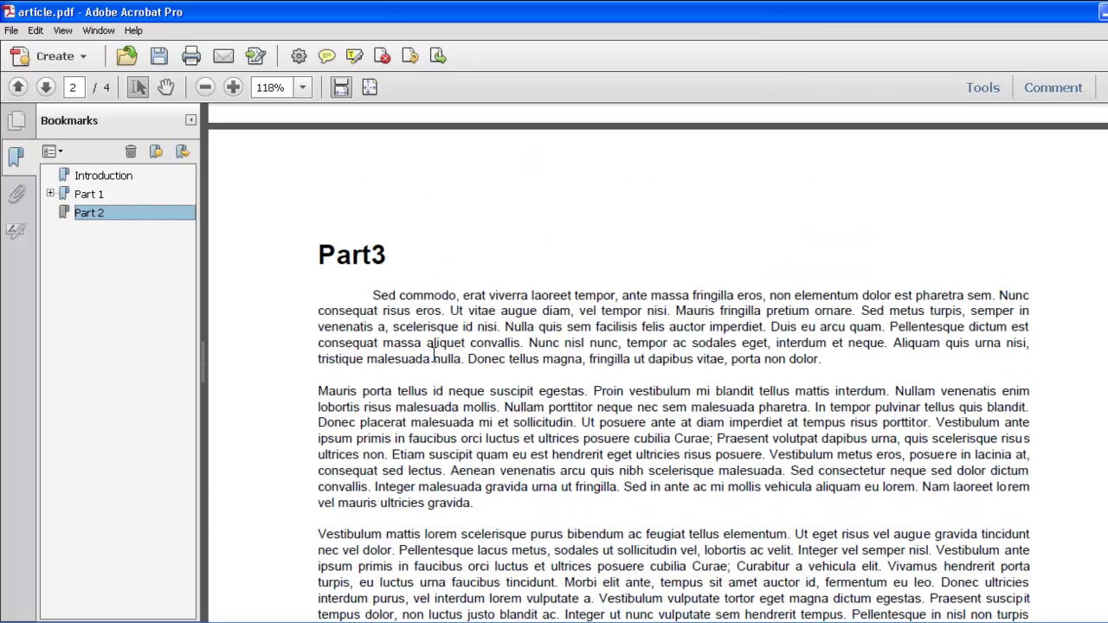
pyautogui.scroll(-1, 433, 354)
pyautogui.scroll(-1, 412, 315)
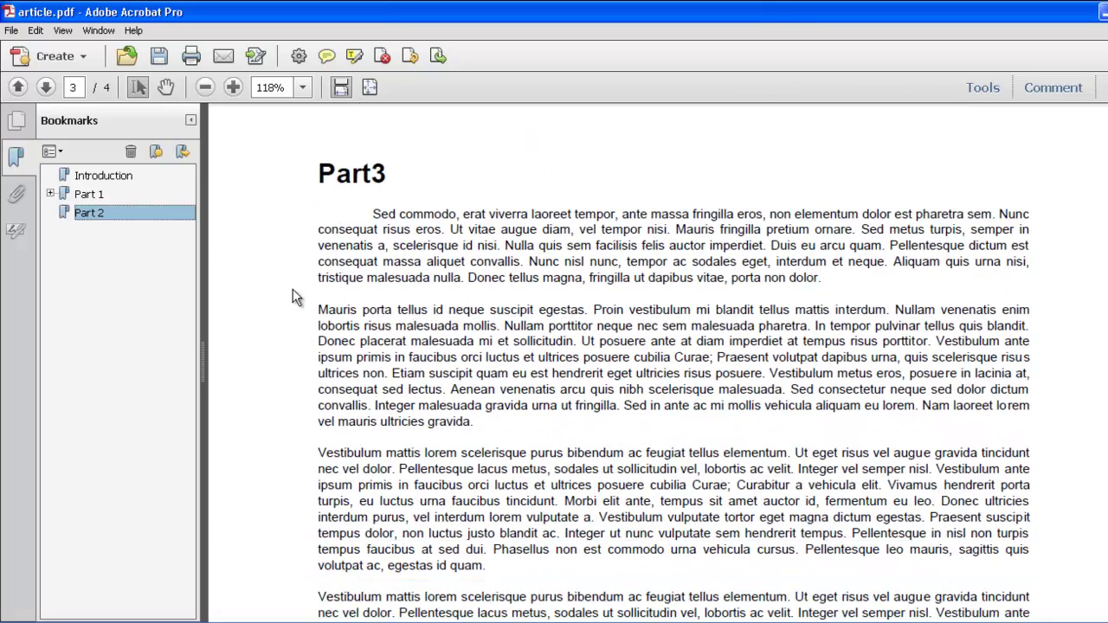
# - Add a 'Part 3' bookmark with its destination set to the Part3 page
pyautogui.click(156, 152)
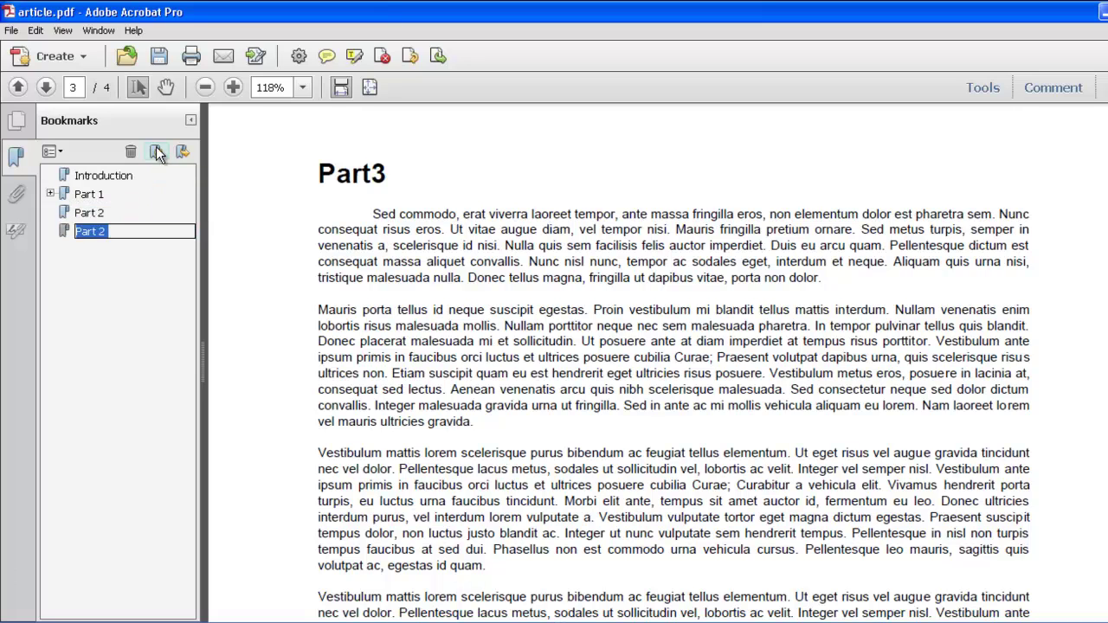
pyautogui.write('Part')
pyautogui.write(' 3')
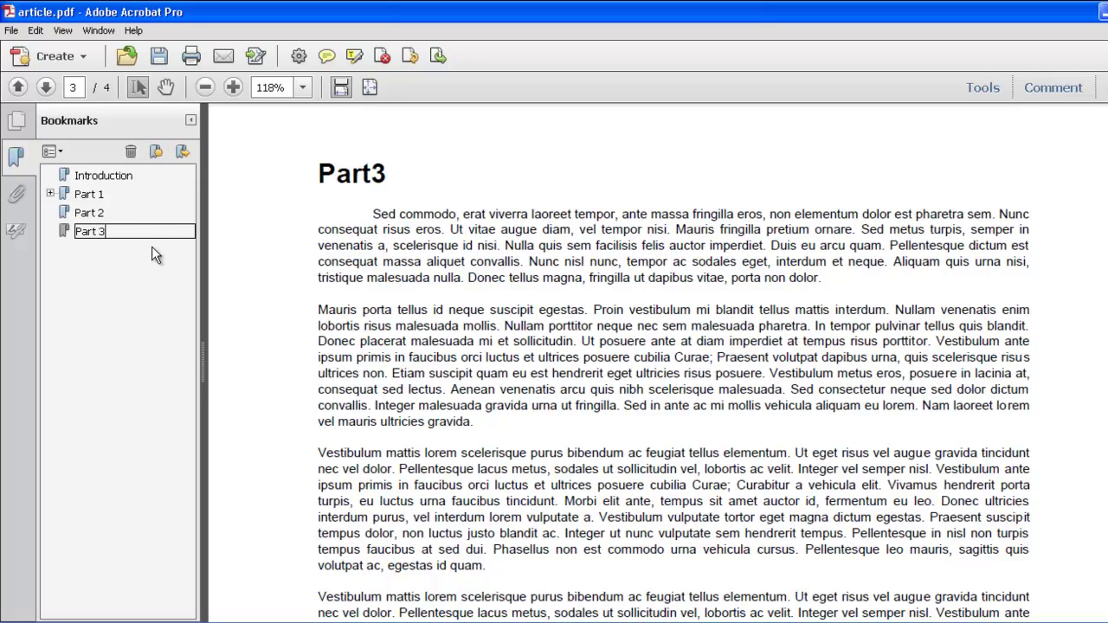
pyautogui.click(151, 247)
pyautogui.rightClick(90, 230)
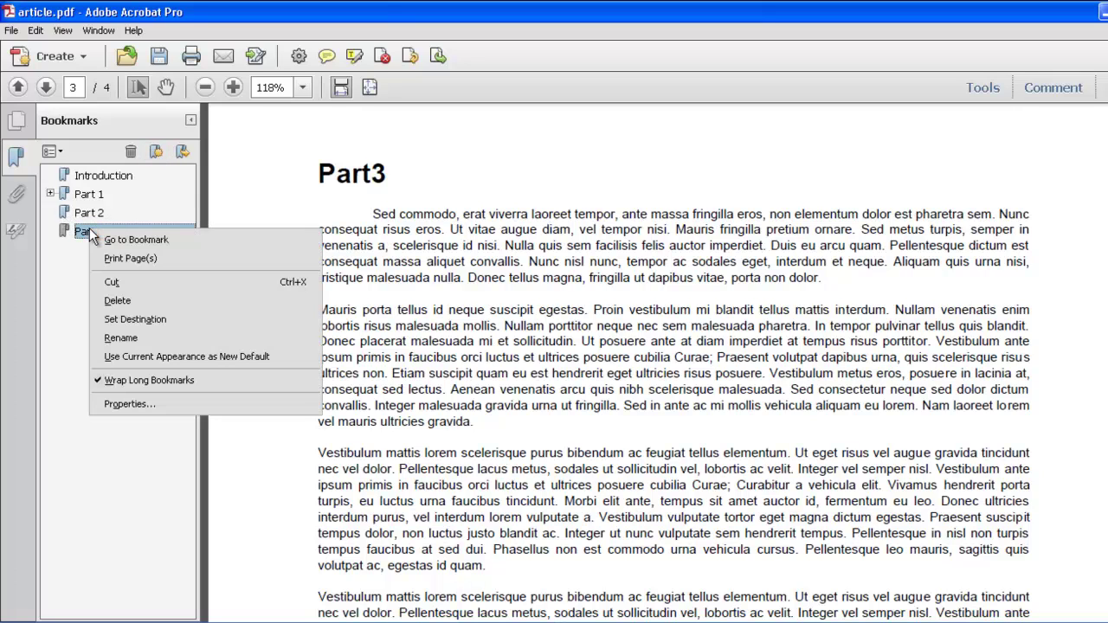
pyautogui.click(130, 315)
pyautogui.click(625, 357)
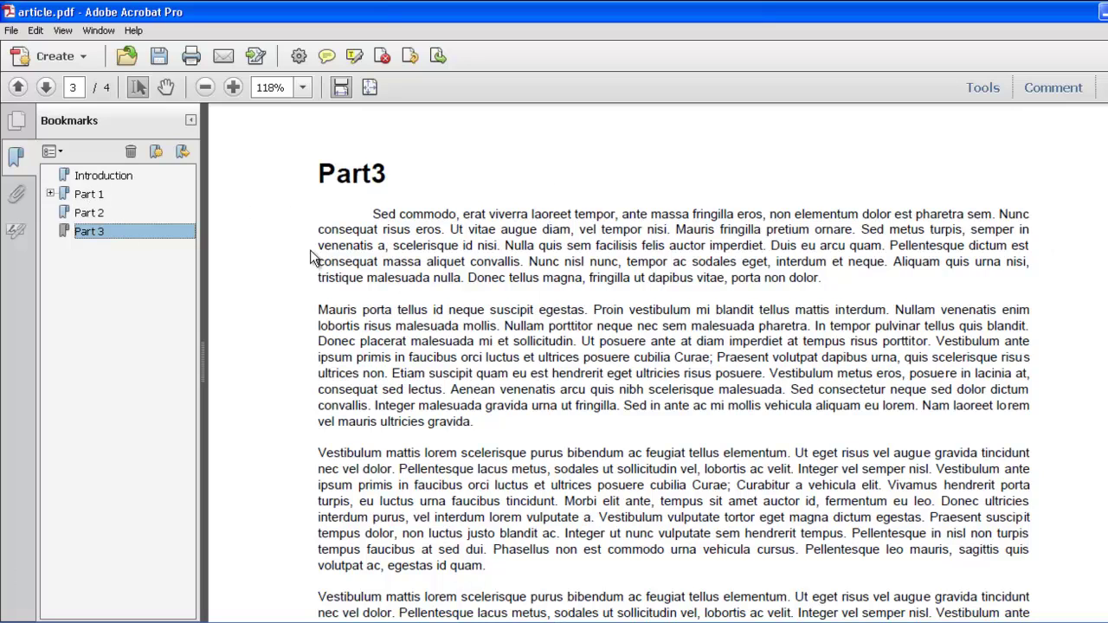
# - Test that the Part 1, Part 2 and Part 3 bookmarks jump correctly
pyautogui.click(90, 194)
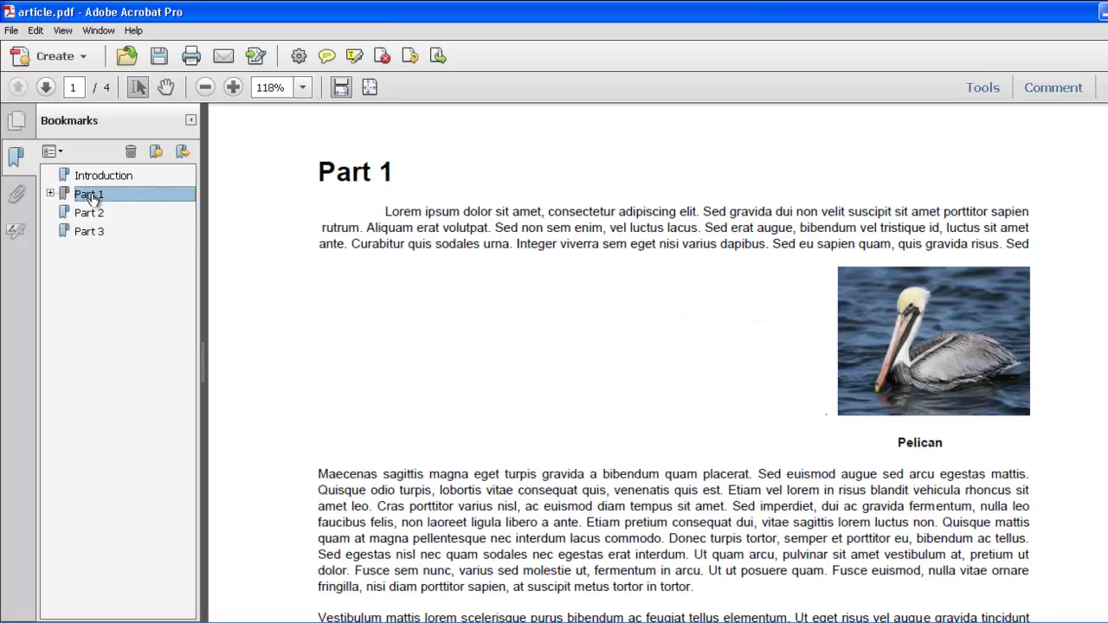
pyautogui.click(91, 214)
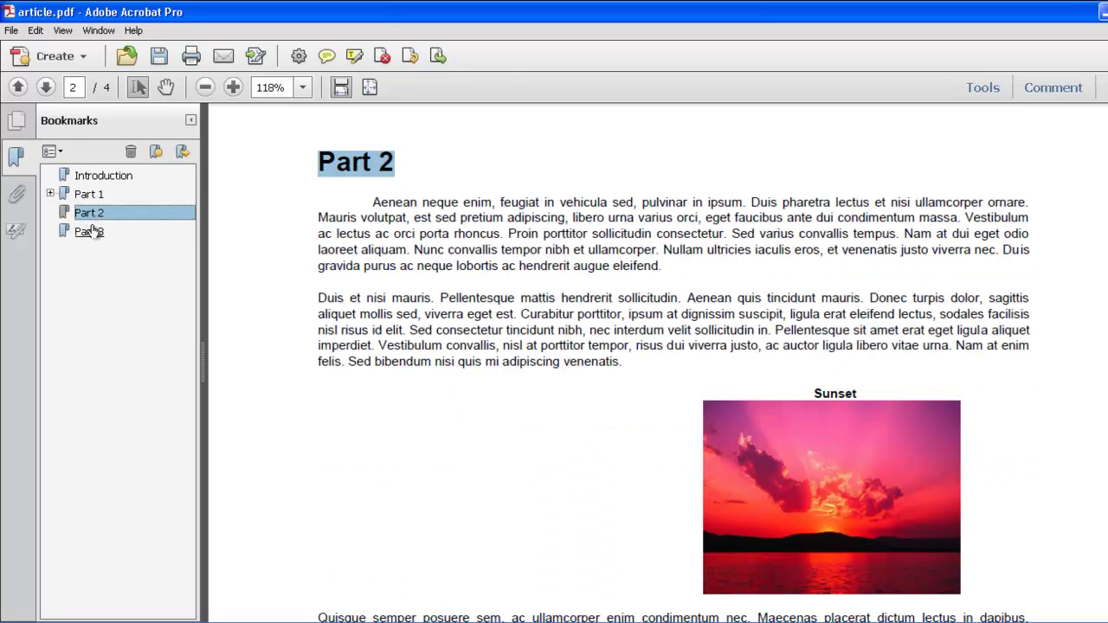
pyautogui.click(92, 230)
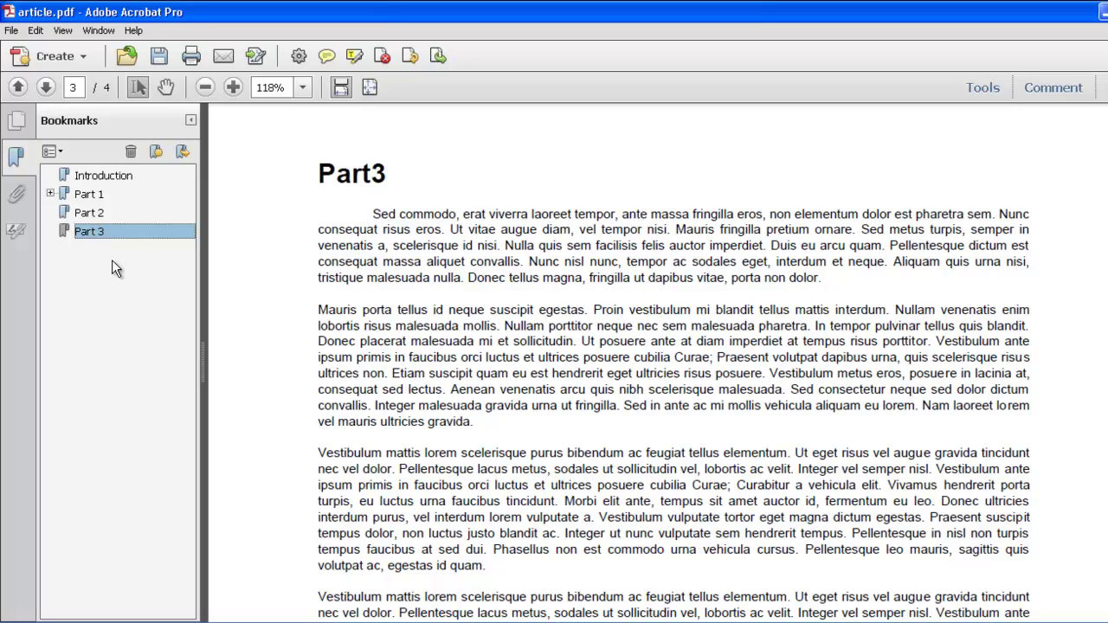
# - Add a 'More pictures of pelicans' bookmark after Part 3
pyautogui.click(159, 152)
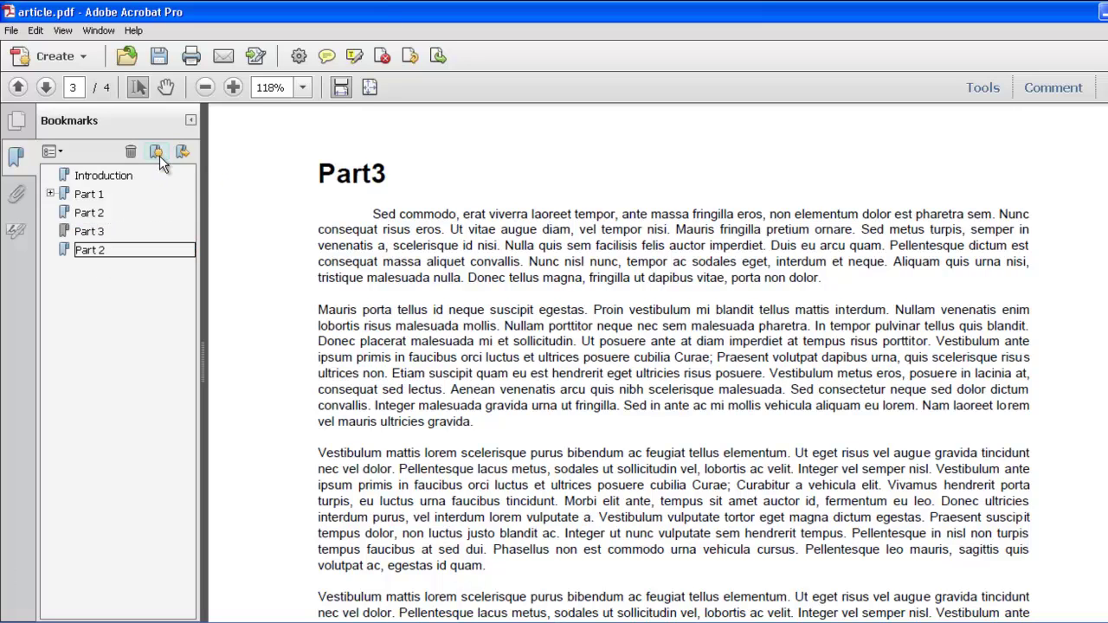
pyautogui.write('M')
pyautogui.write('ore p')
pyautogui.write('ictures ')
pyautogui.write('of pe')
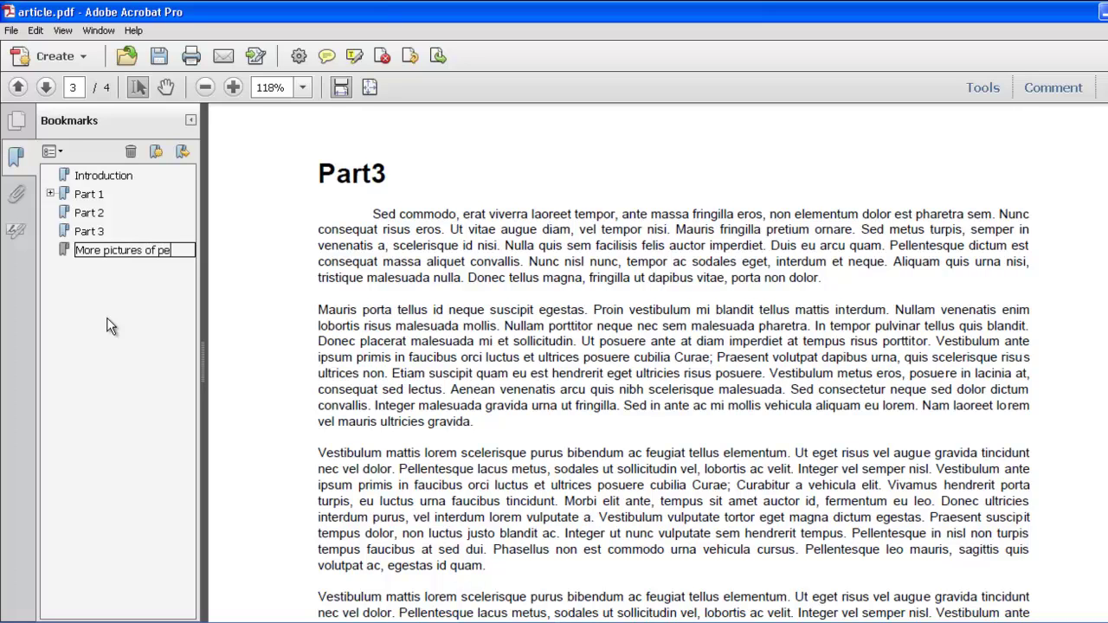
pyautogui.write('licans')
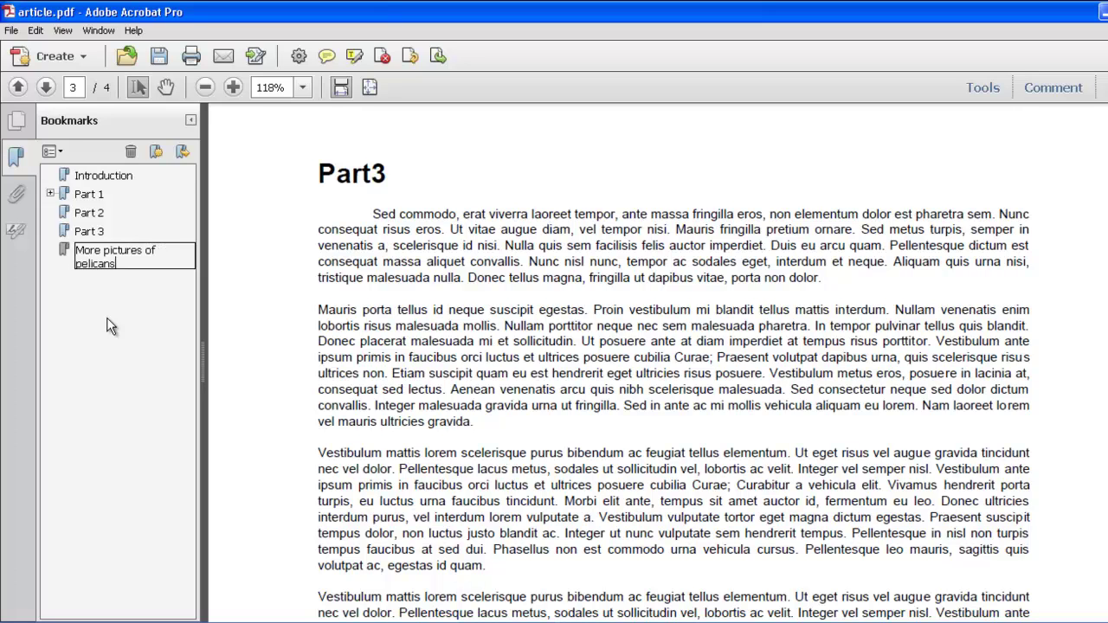
pyautogui.click(83, 270)
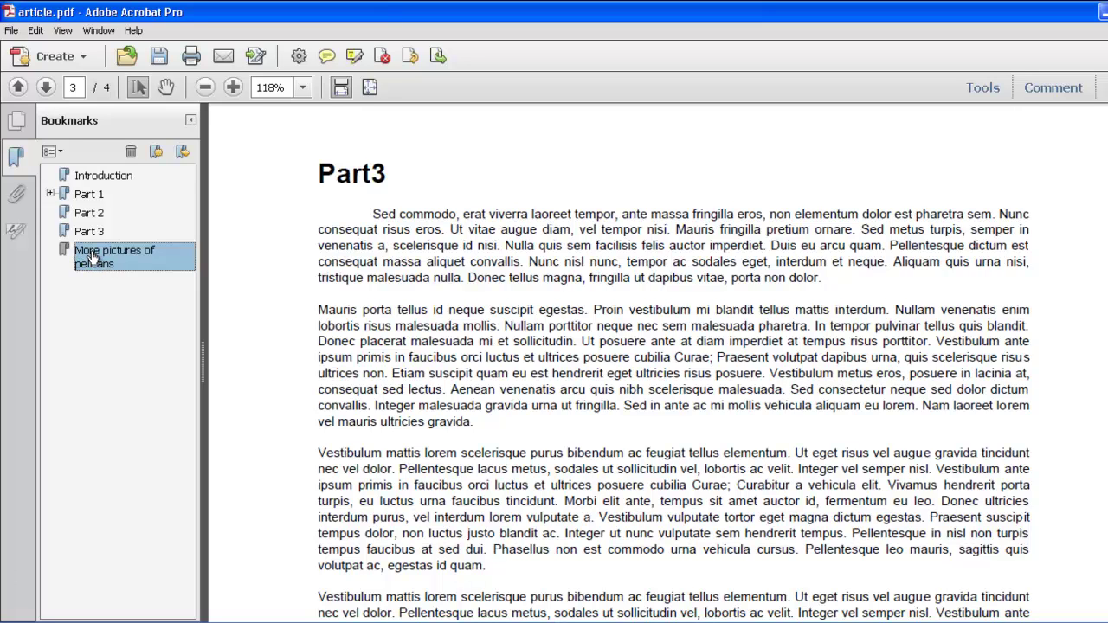
pyautogui.rightClick(93, 257)
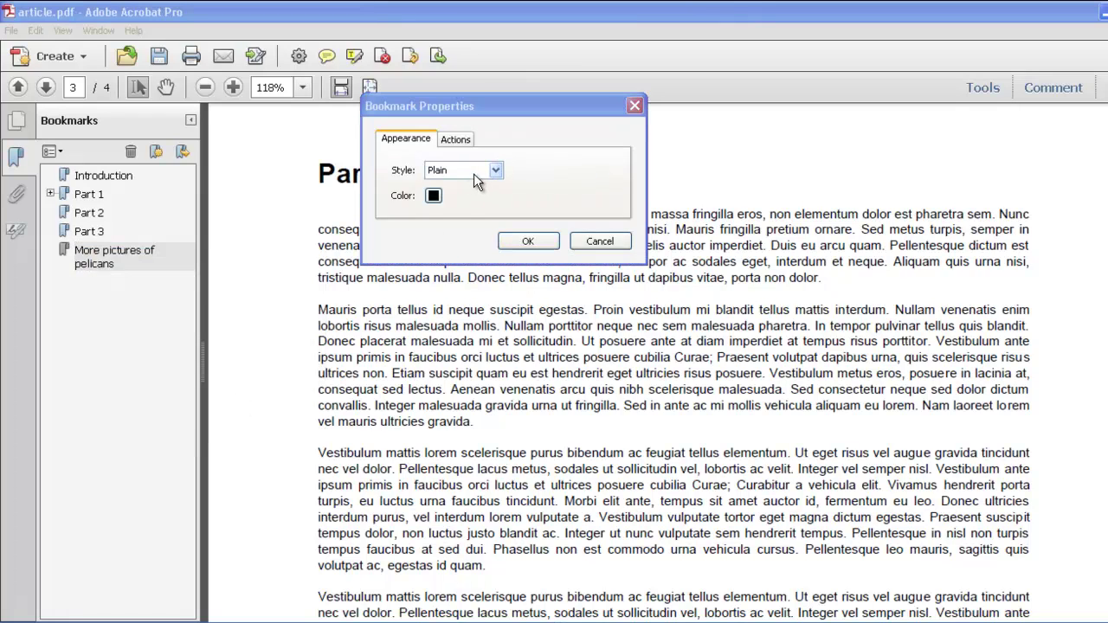
# - Set the bookmark's appearance Style to Bold and Color to red
pyautogui.click(475, 172)
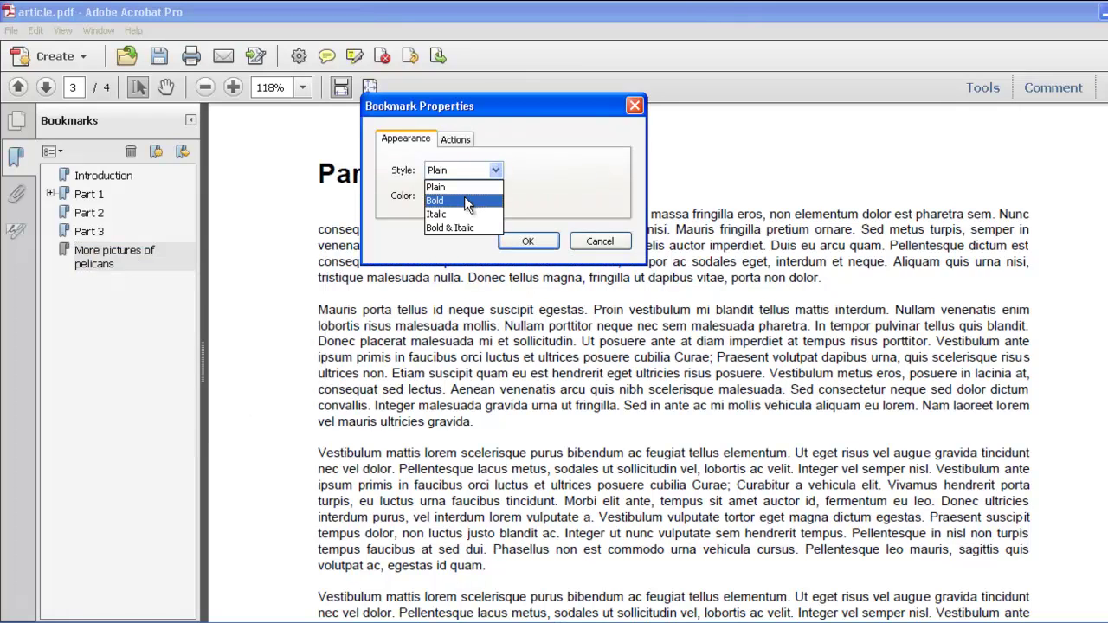
pyautogui.click(463, 199)
pyautogui.click(436, 198)
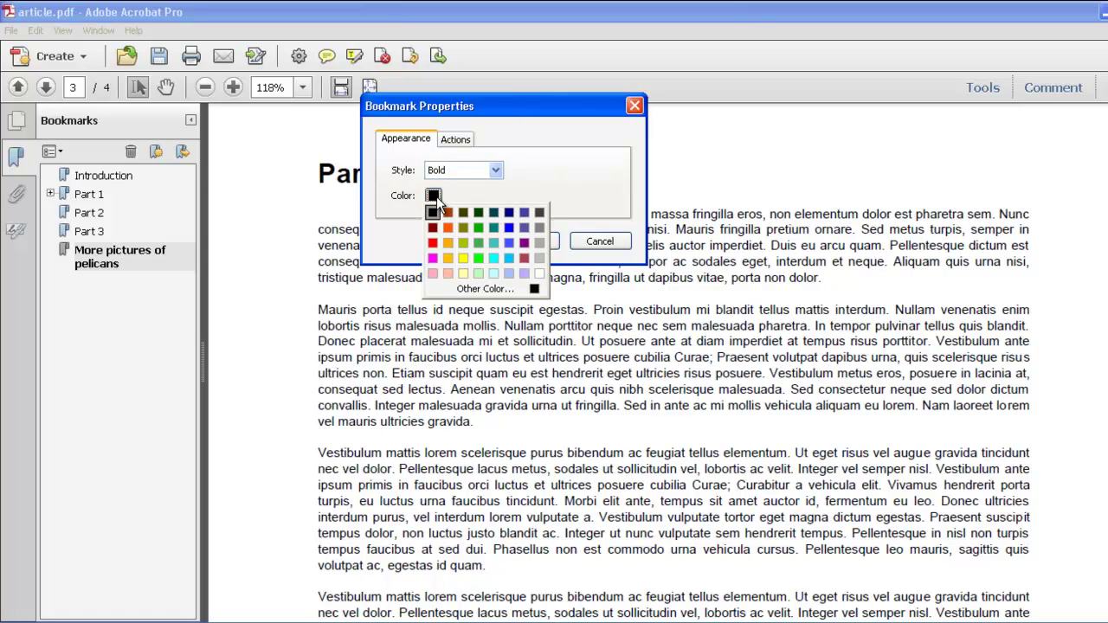
pyautogui.click(434, 241)
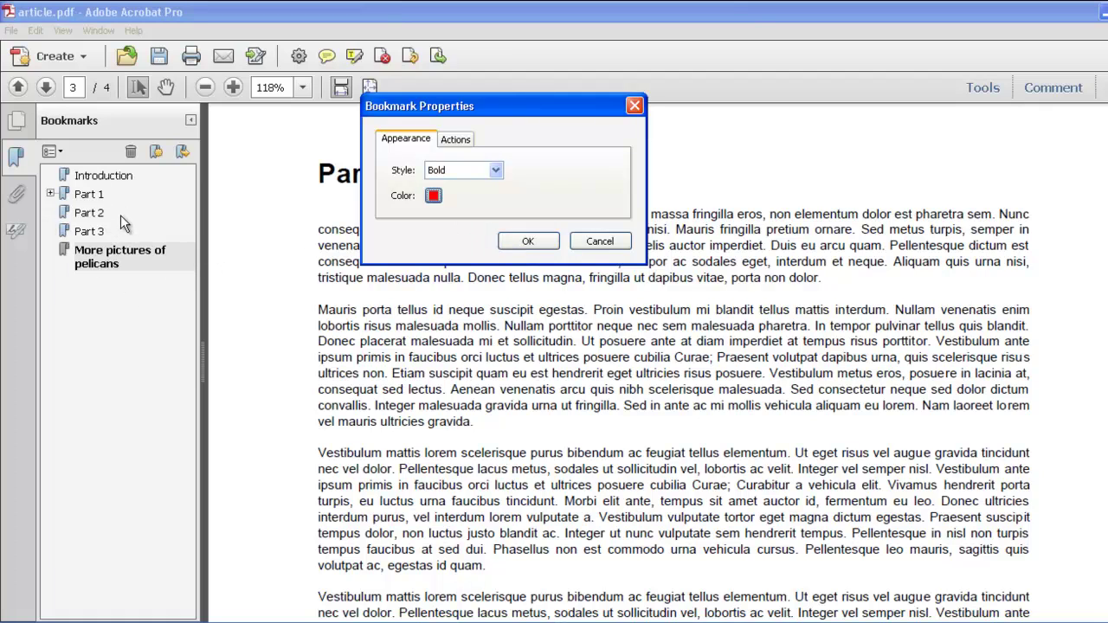
# - Add an Open a web link action to the pelicans bookmark in its Actions settings
pyautogui.click(454, 139)
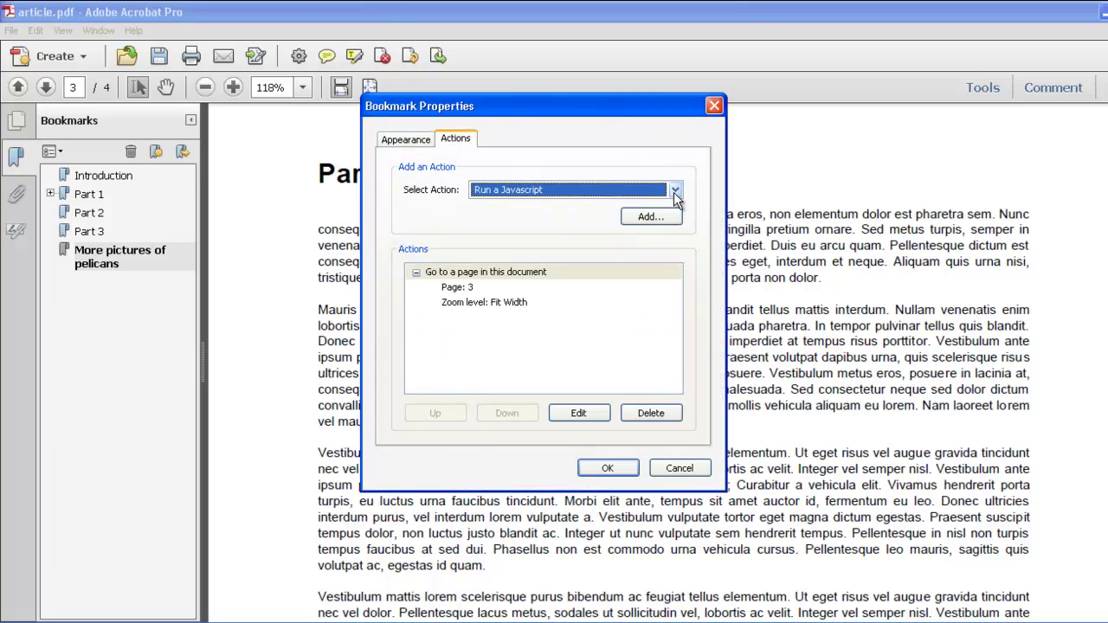
pyautogui.click(674, 190)
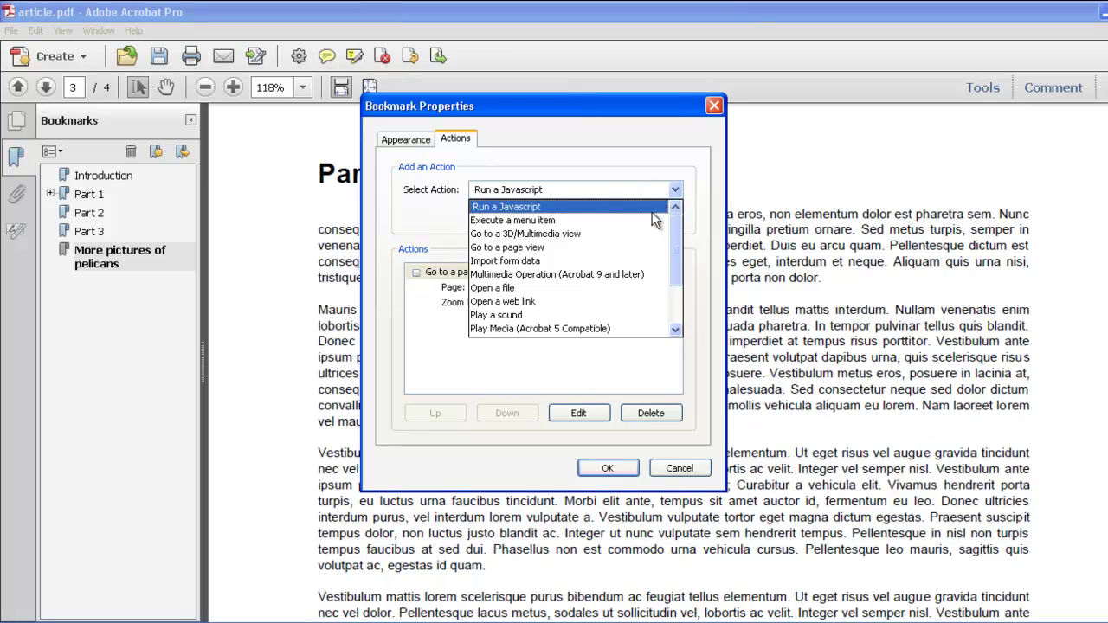
pyautogui.click(518, 301)
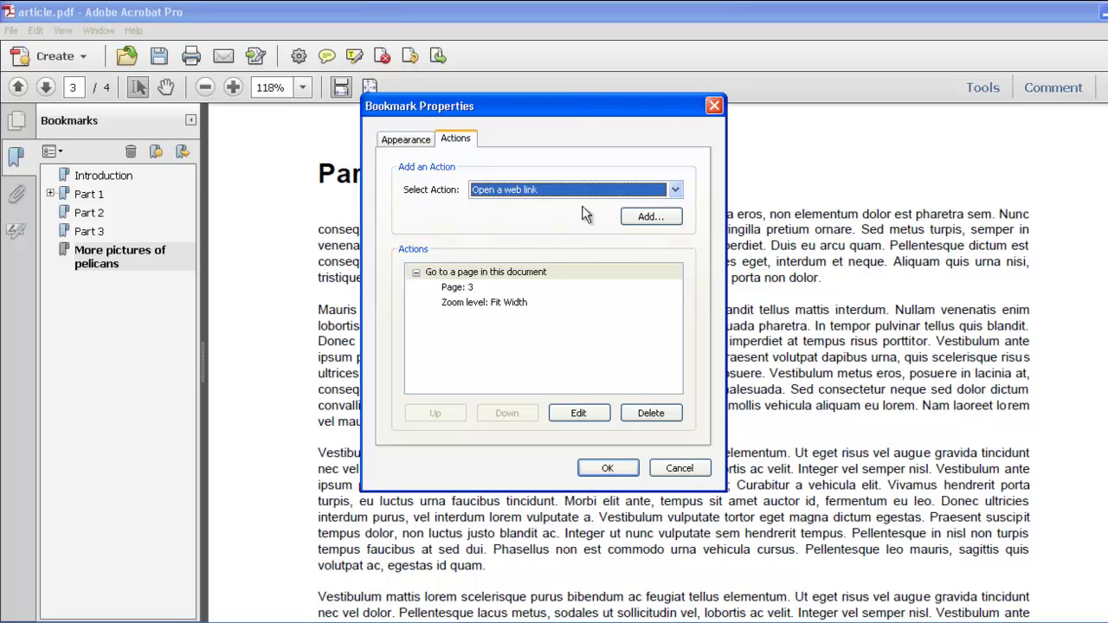
pyautogui.click(640, 220)
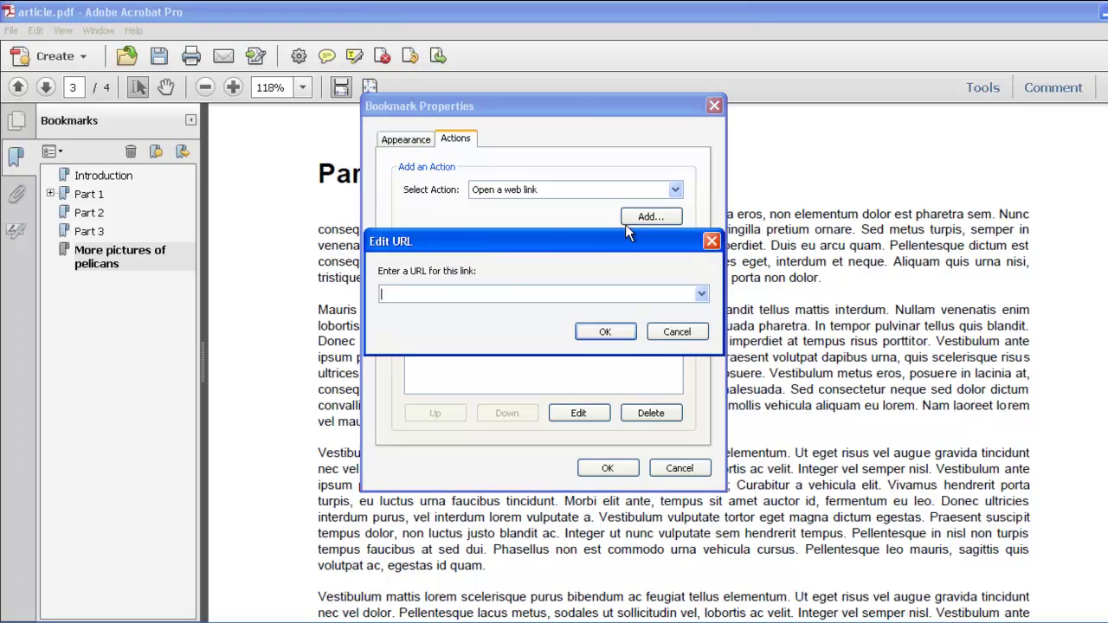
pyautogui.click(483, 295)
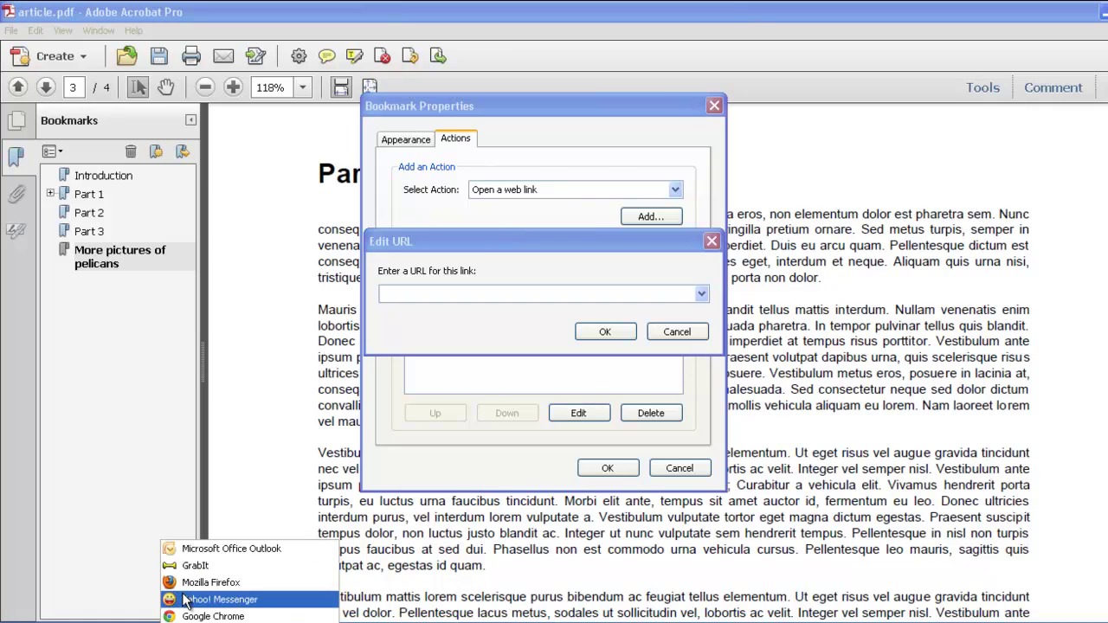
# - Search Google Images in Chrome for 'pelican'
pyautogui.click(183, 616)
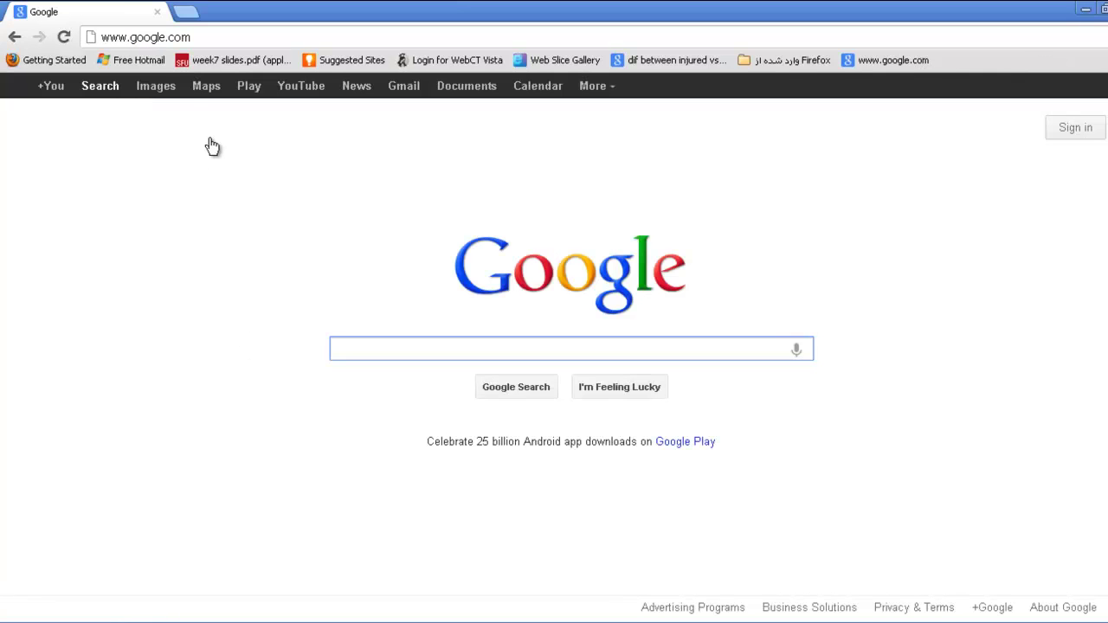
pyautogui.click(166, 100)
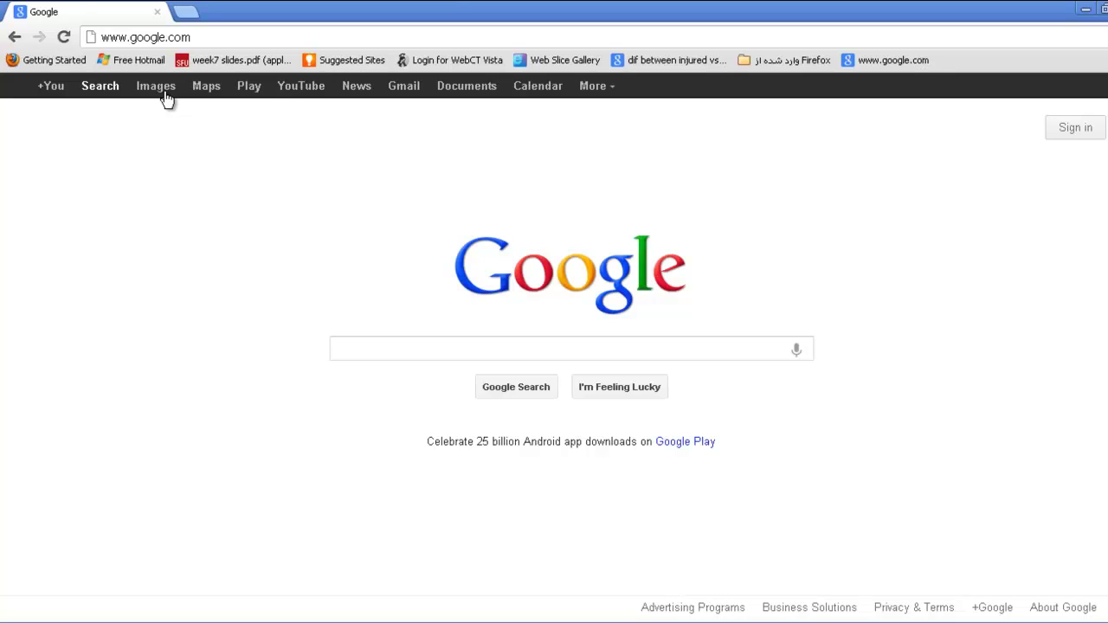
pyautogui.click(166, 100)
pyautogui.write('p')
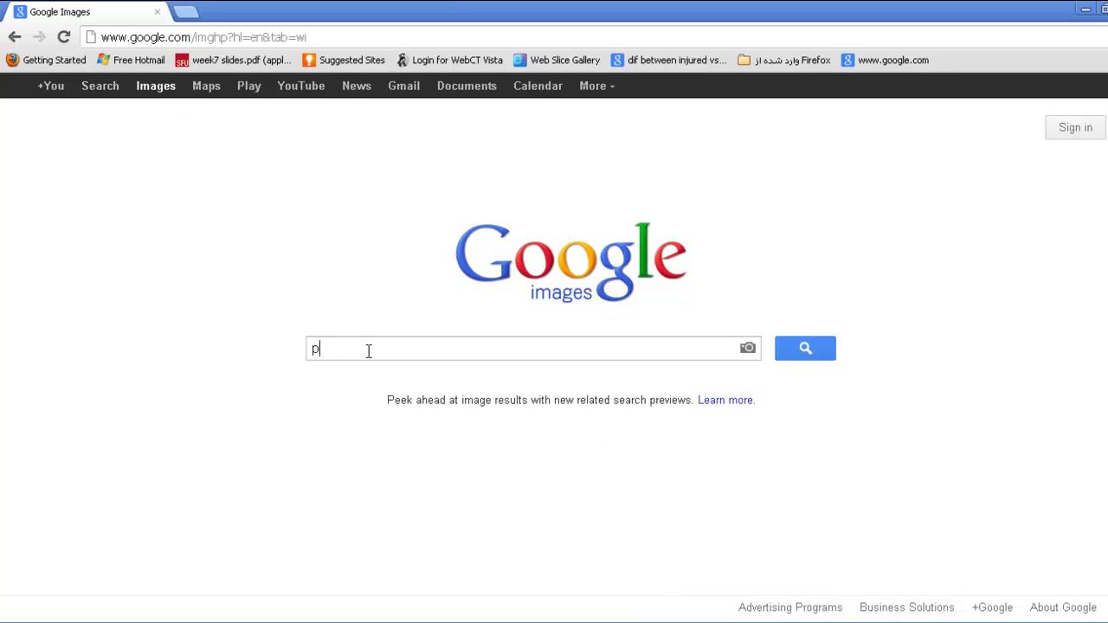
pyautogui.write('elican')
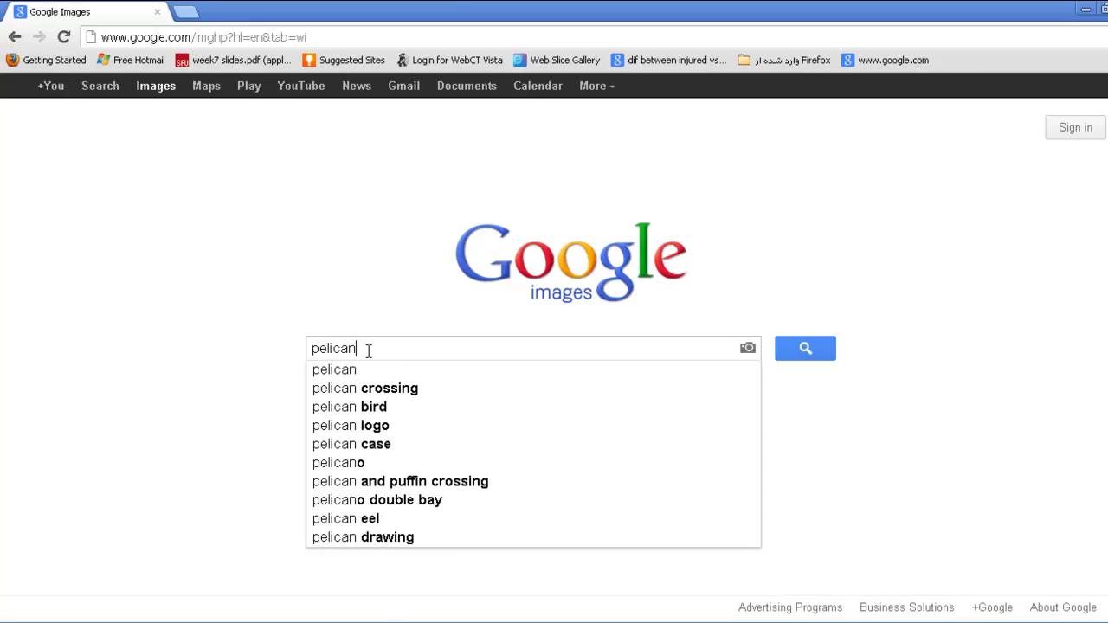
pyautogui.click(808, 348)
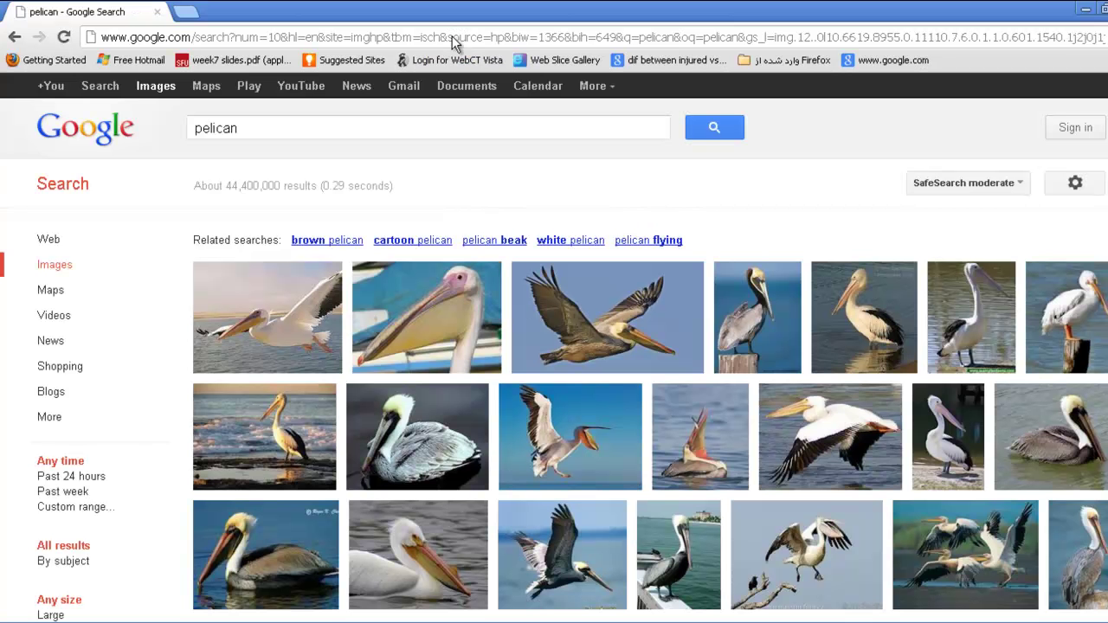
# - Copy the pelican image results page address from the address bar
pyautogui.rightClick(453, 40)
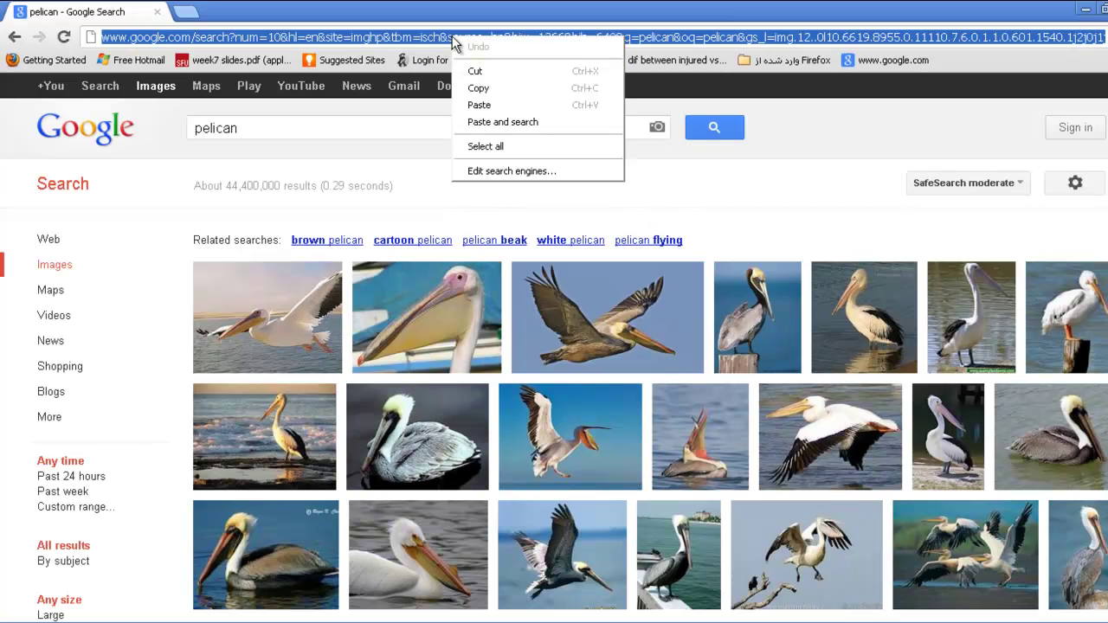
pyautogui.press('Escape')
pyautogui.rightClick(457, 44)
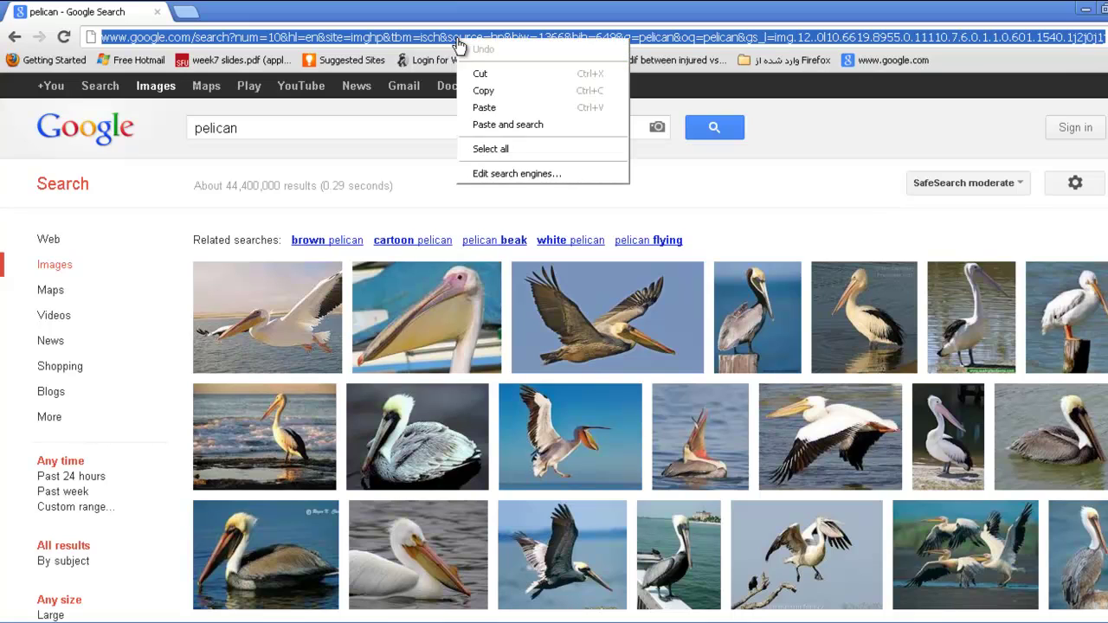
pyautogui.click(484, 87)
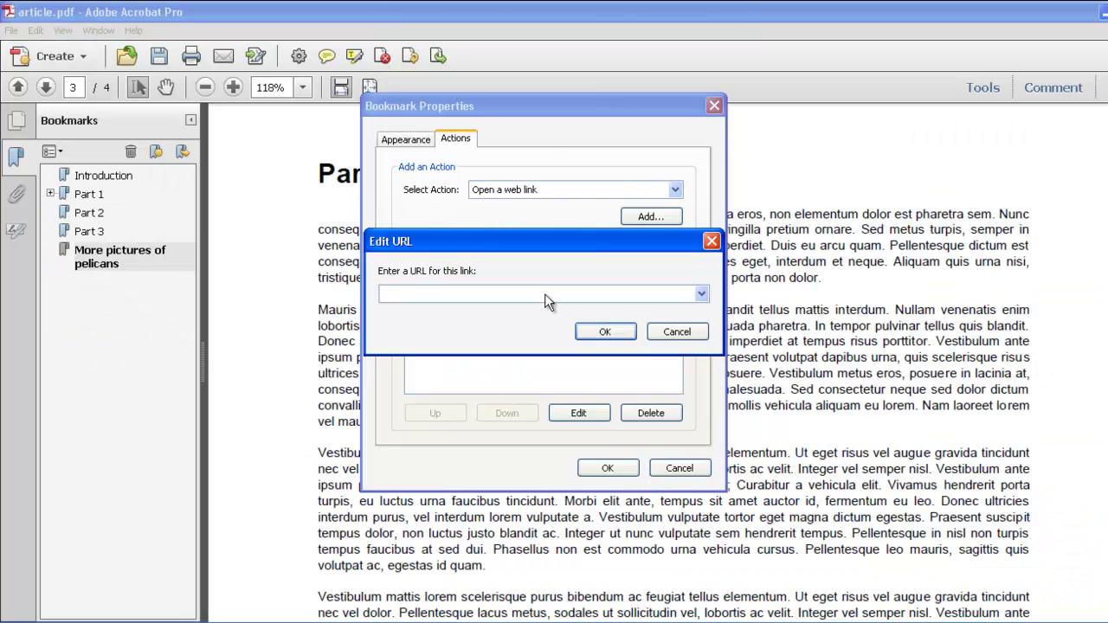
# - Paste the Google pelican results address as the bookmark's URL and confirm both dialogs
pyautogui.rightClick(544, 293)
pyautogui.click(571, 353)
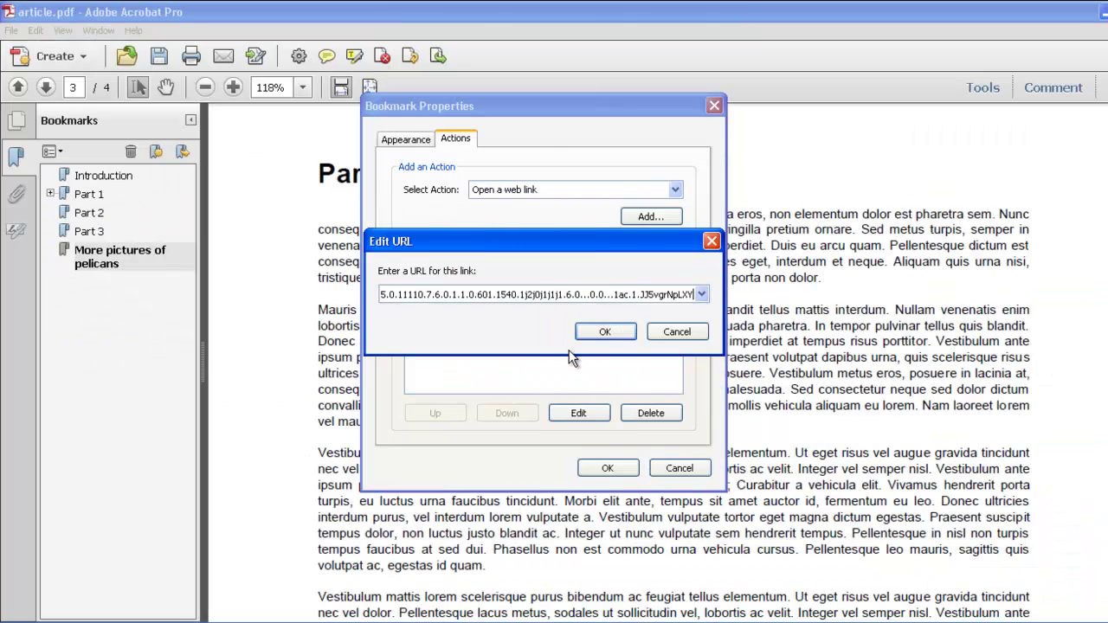
pyautogui.click(632, 329)
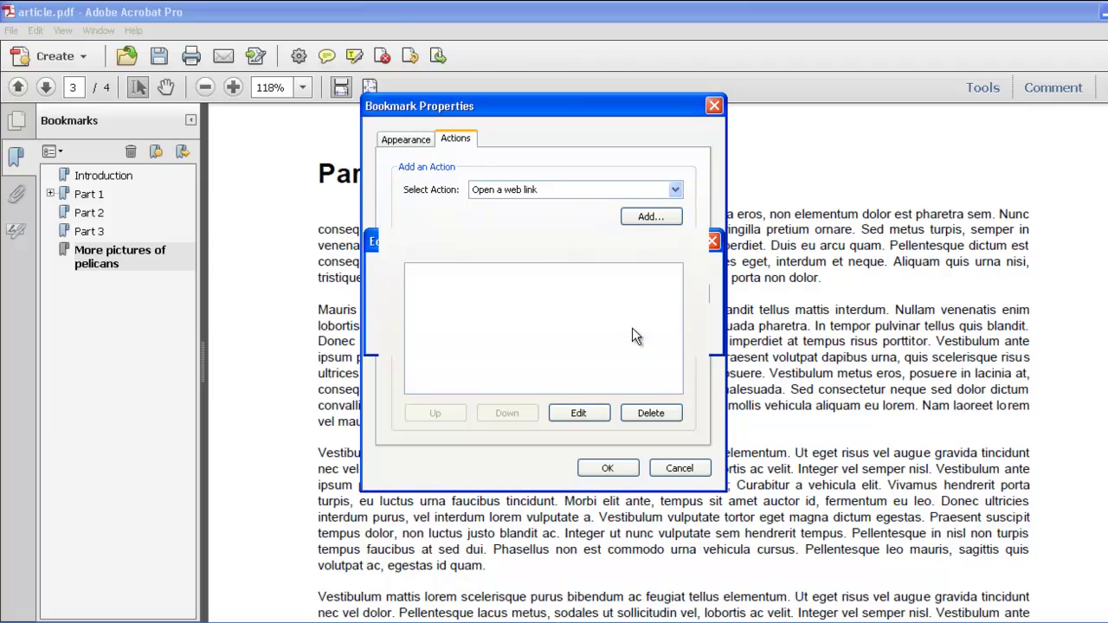
pyautogui.click(602, 470)
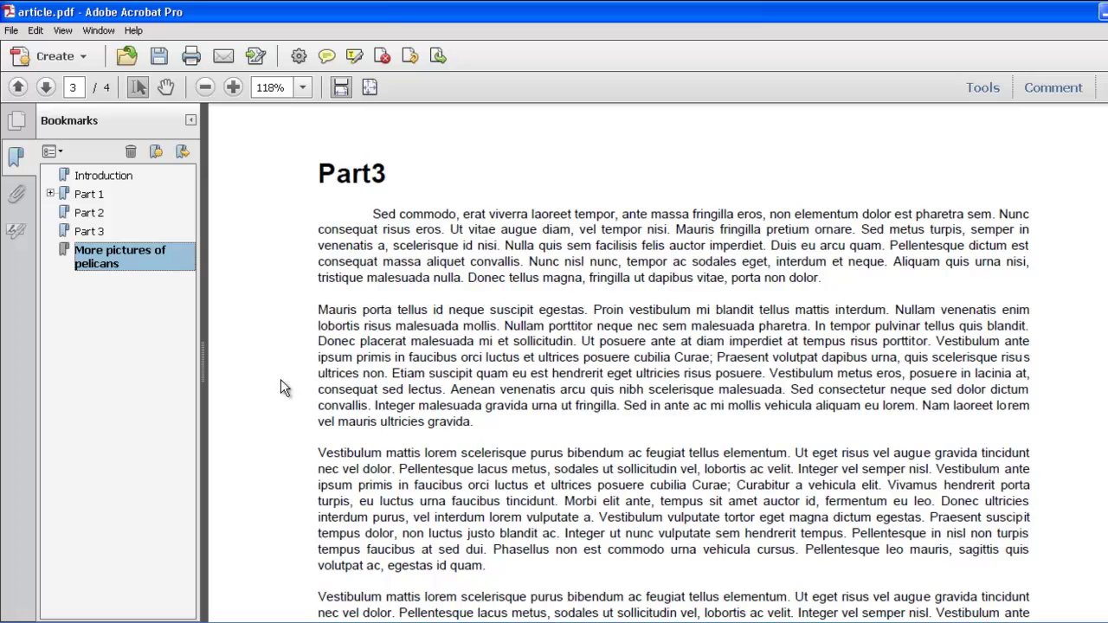
# - Test the Introduction, Part 1, Pelican, Part 2, Part 3 and More pictures of pelicans bookmarks
pyautogui.click(104, 178)
pyautogui.click(90, 194)
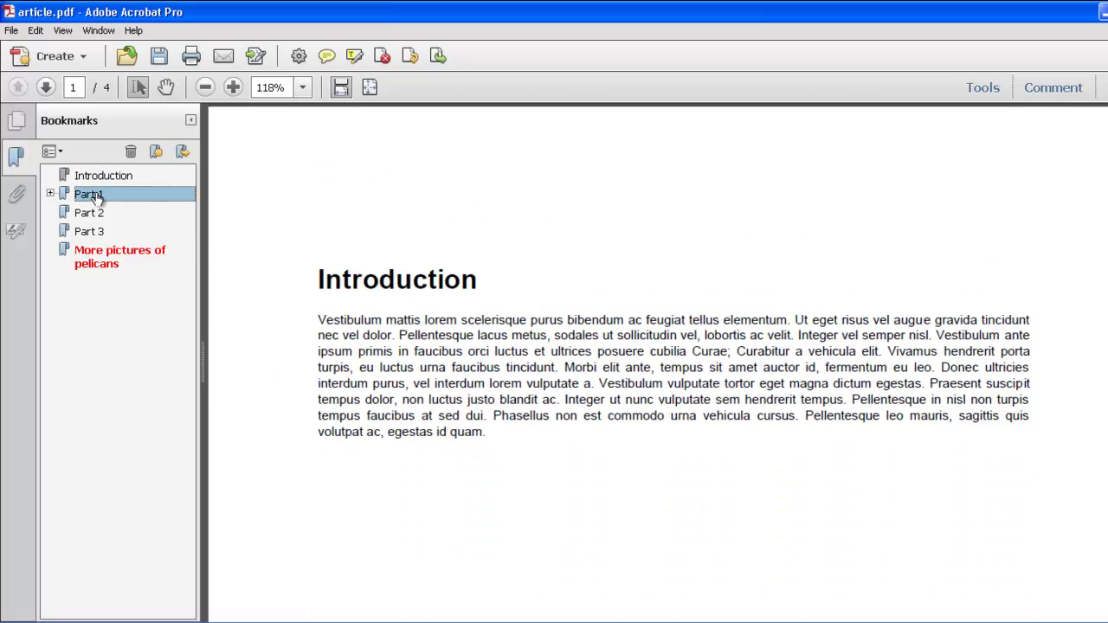
pyautogui.click(50, 193)
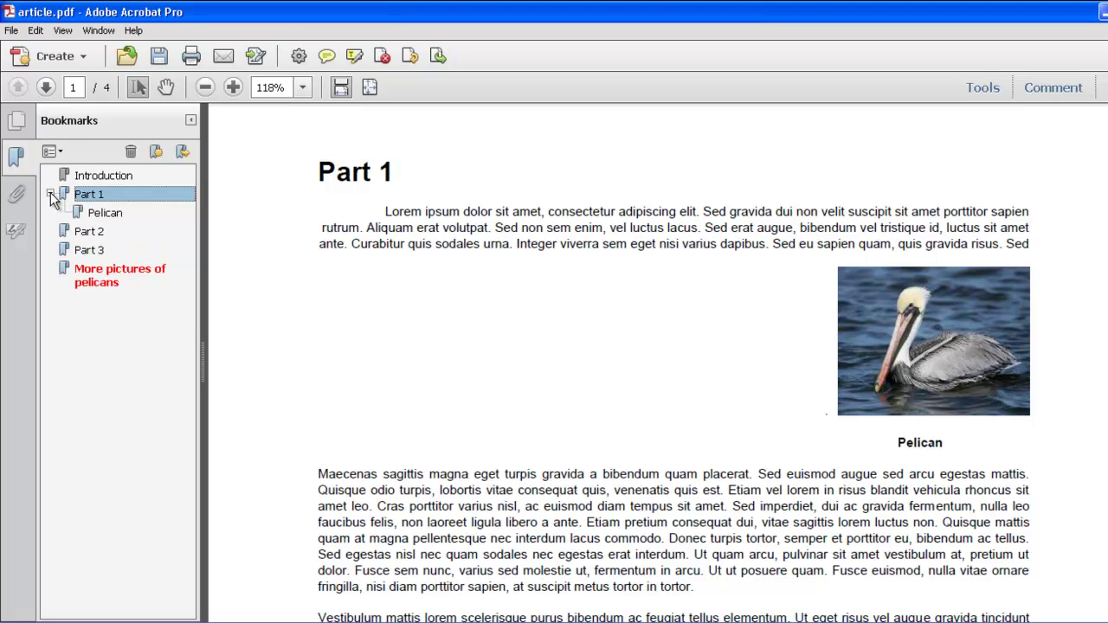
pyautogui.click(96, 213)
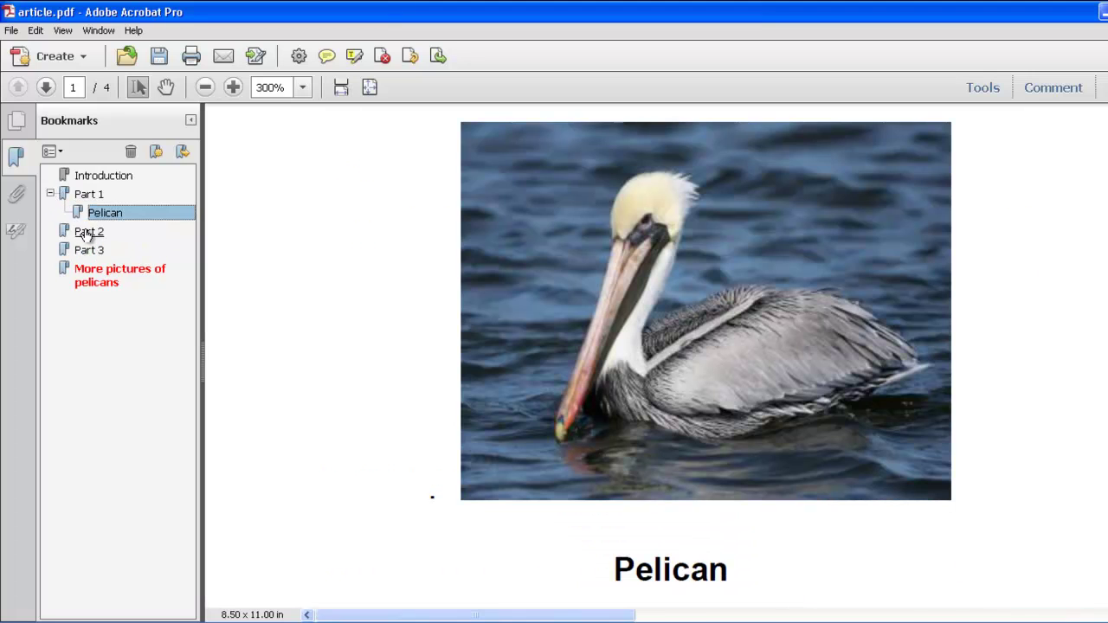
pyautogui.click(86, 233)
pyautogui.click(87, 251)
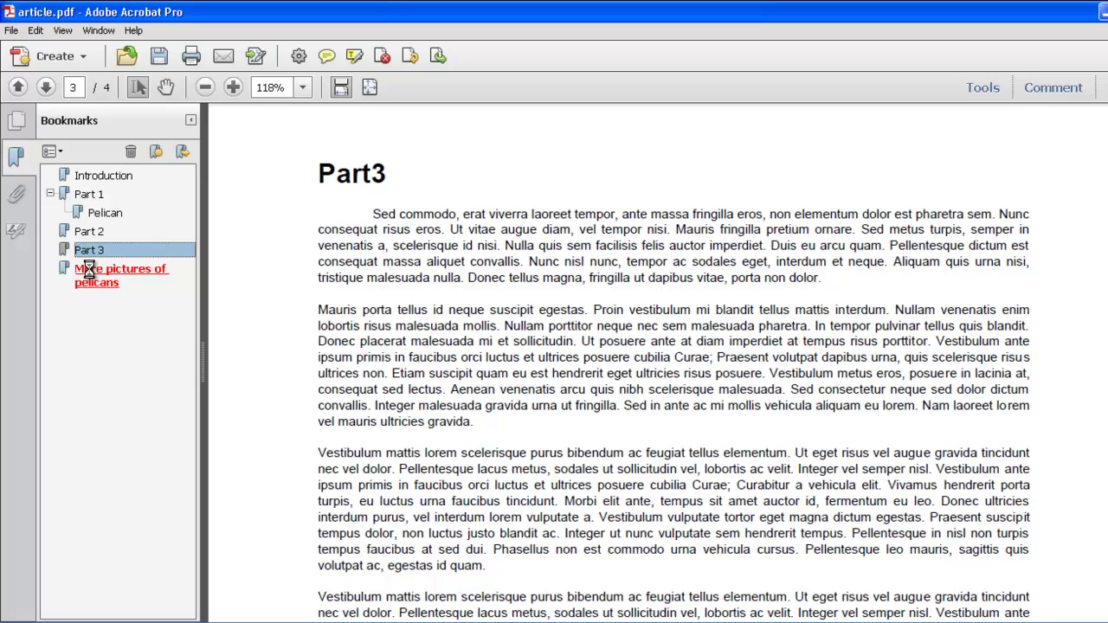
pyautogui.click(87, 274)
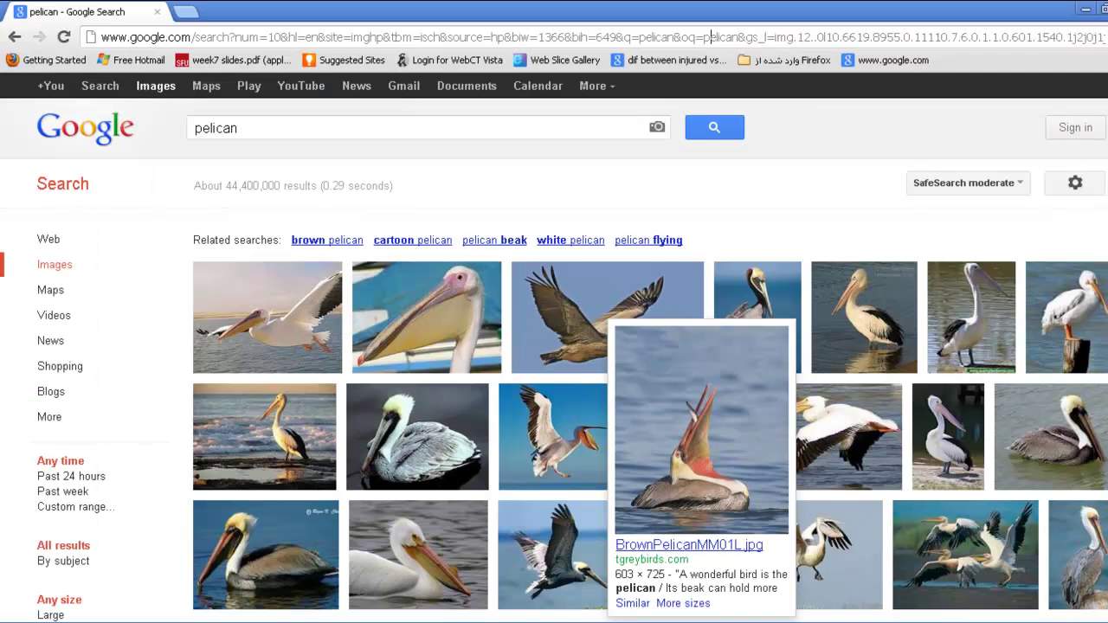